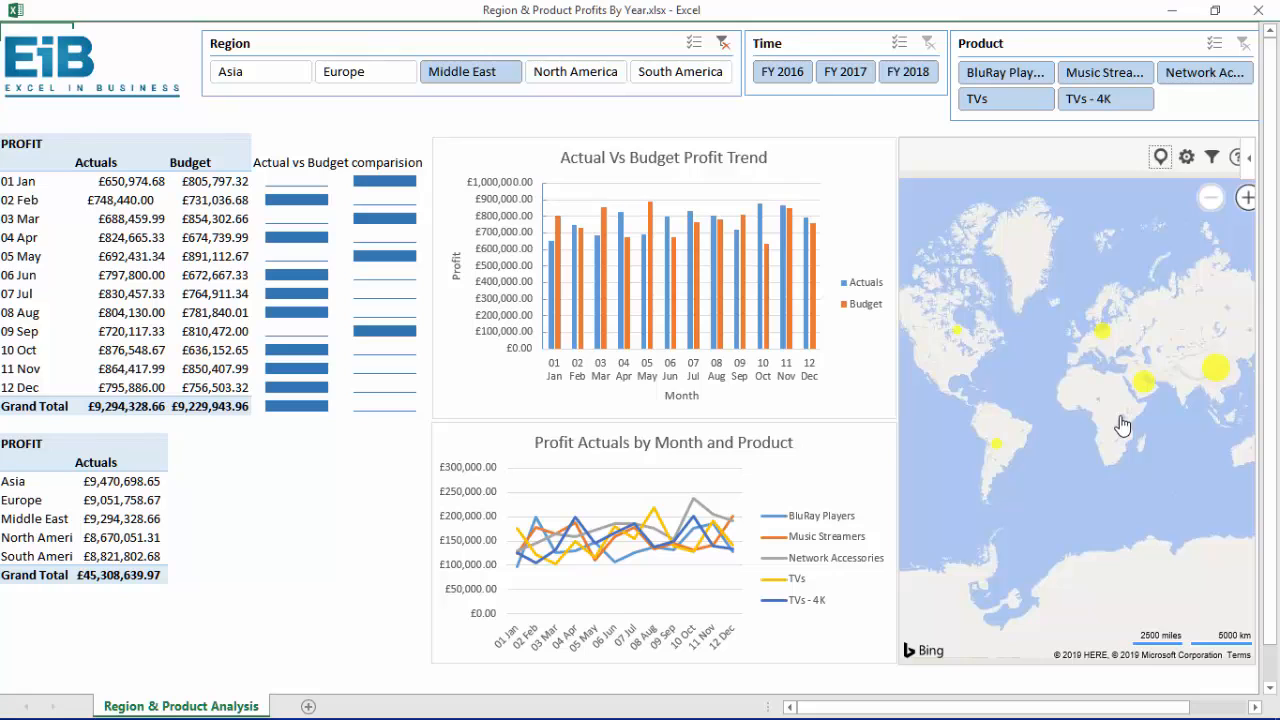
Filter the profit dashboard by FY 2016, switch to FY 2017, and compare the Europe region with Middle East.
left_click(787, 77)
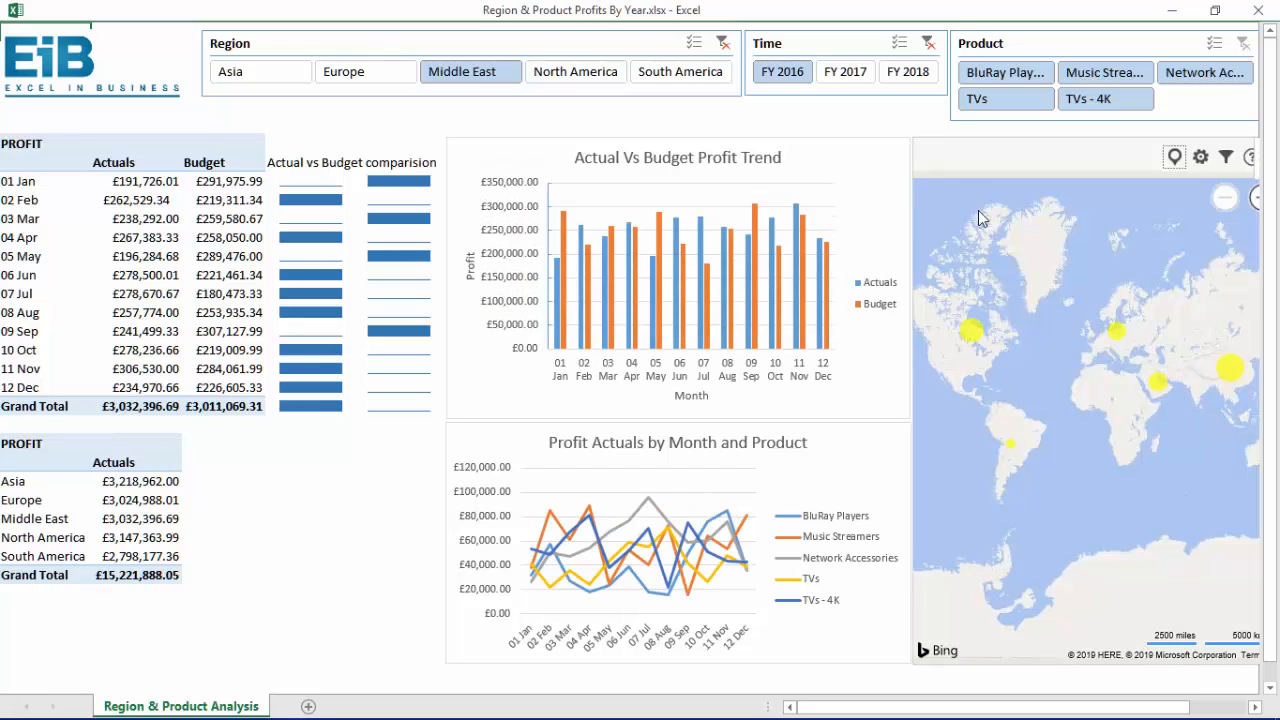
left_click(855, 82)
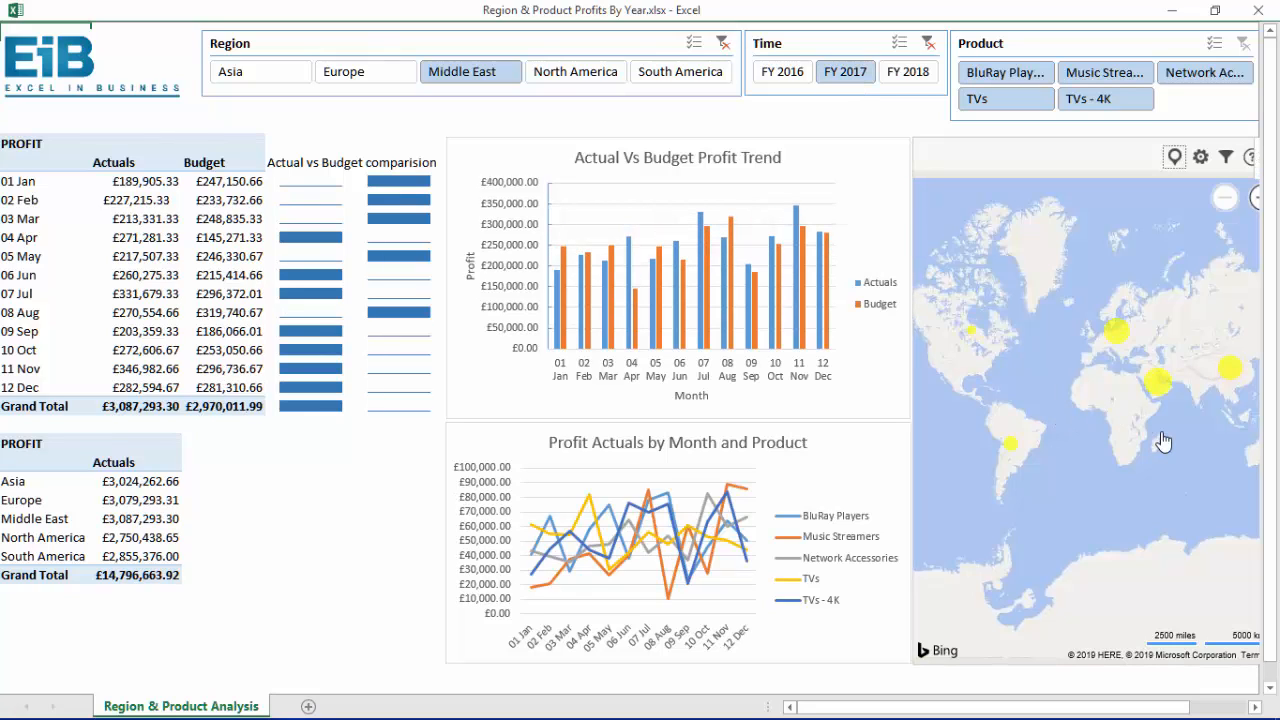
left_click(360, 80)
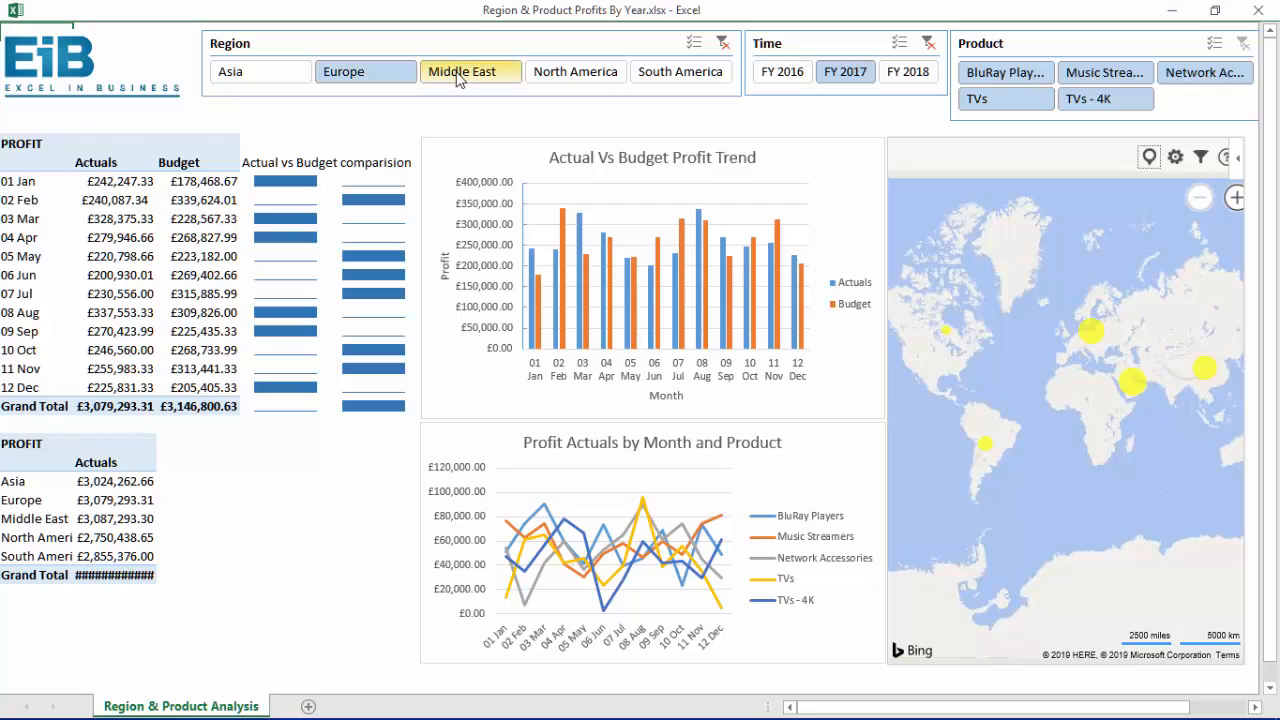
left_click(458, 78)
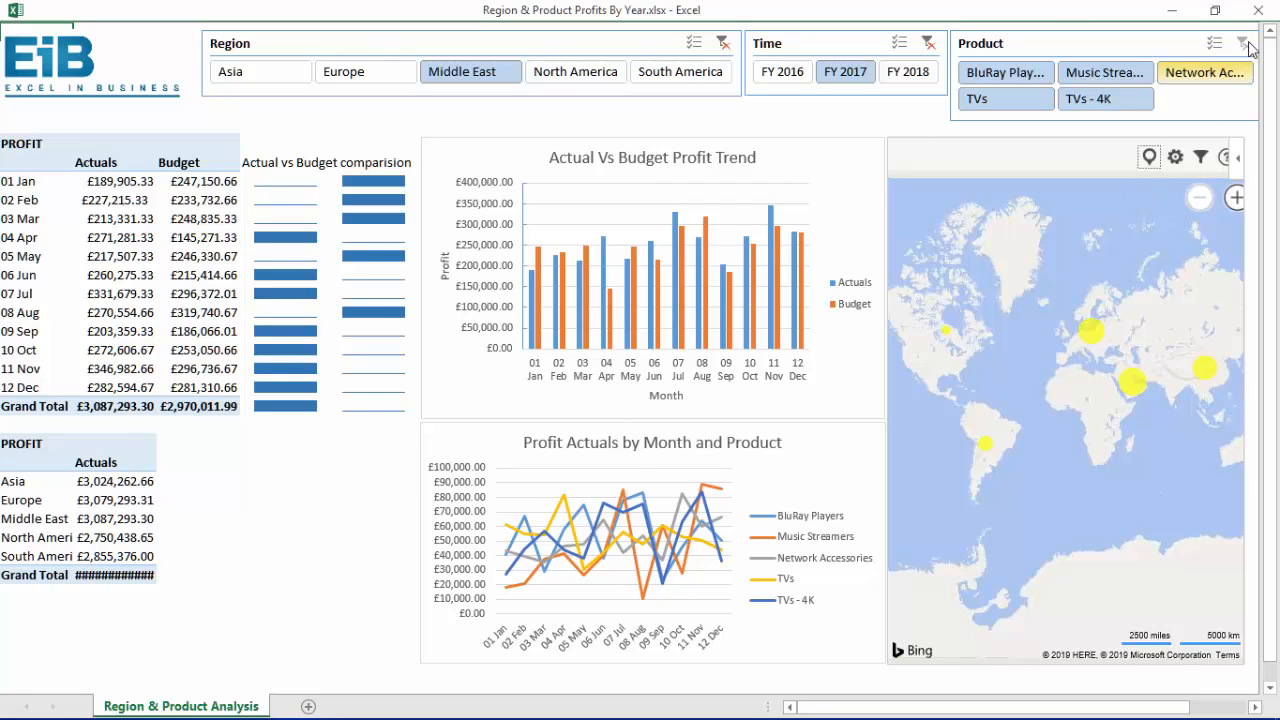
Close the region profits workbook without saving and open the Top & Bottom Customers & Products Dashboard under Pivot Tables.
left_click(1258, 10)
left_click(668, 401)
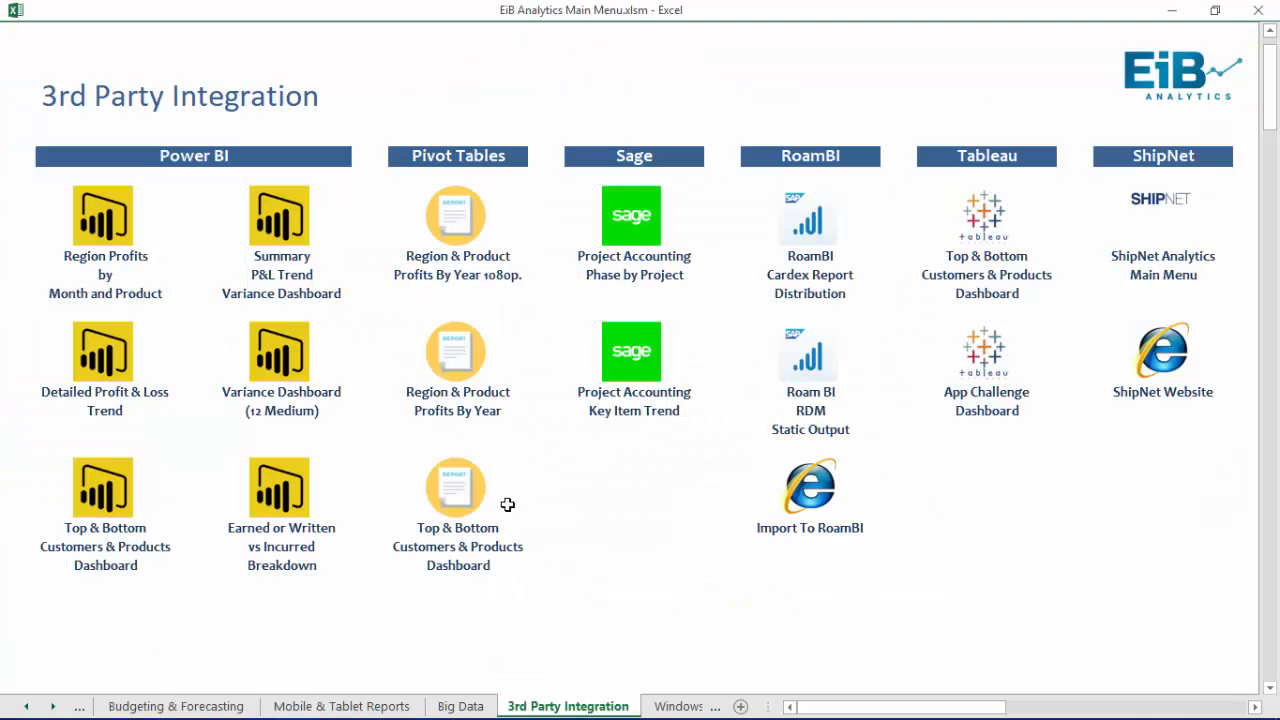
left_click(458, 571)
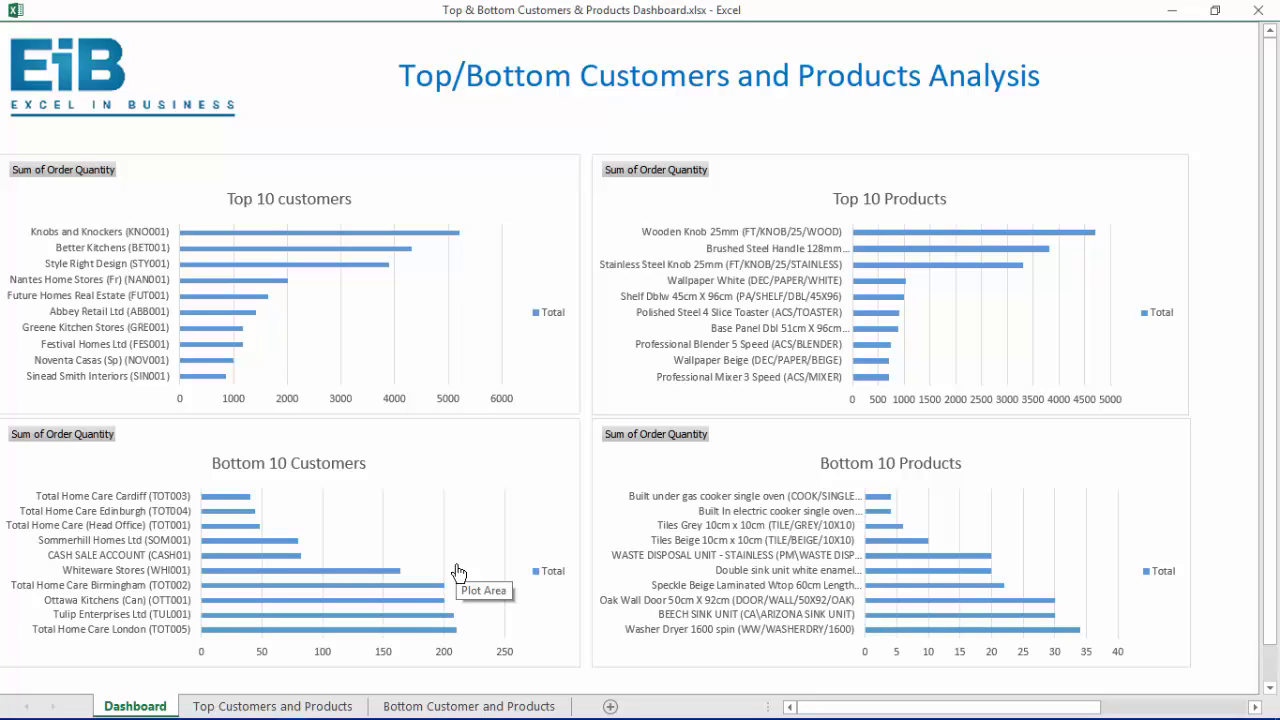
View the Top Customers and Products and Bottom Customer and Products sheets, and close the workbook without saving.
left_click(327, 706)
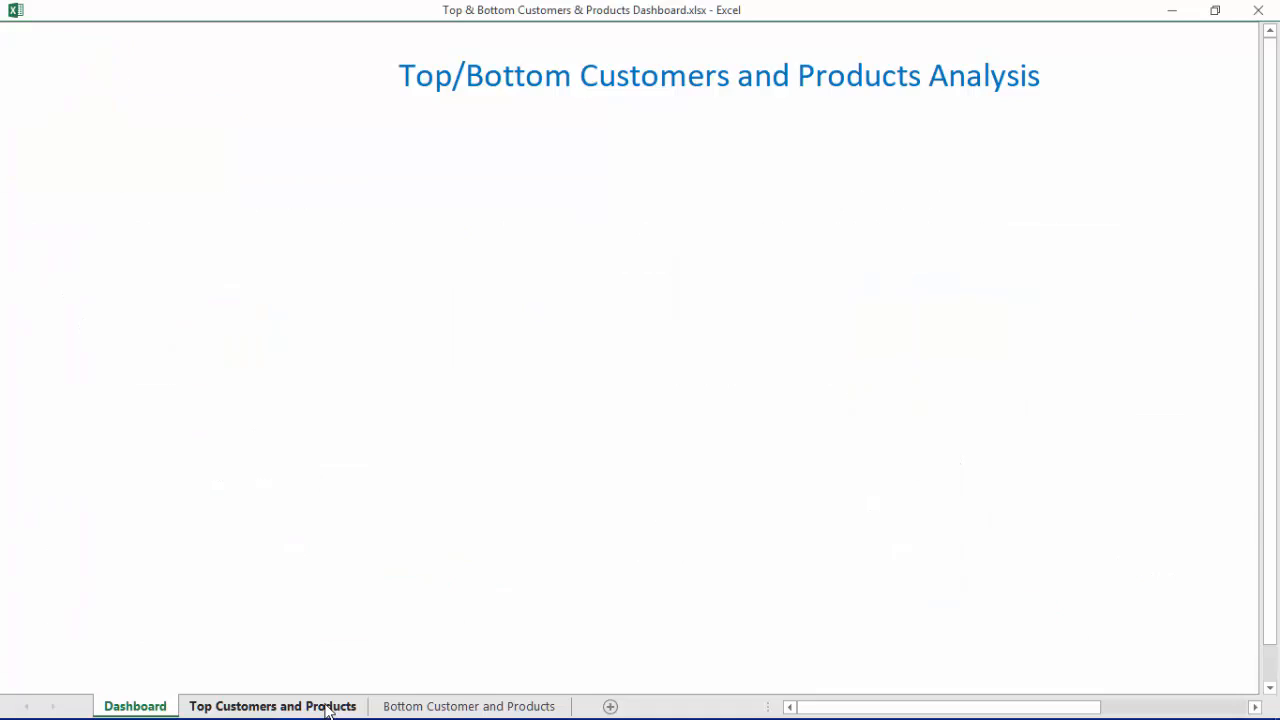
left_click(406, 706)
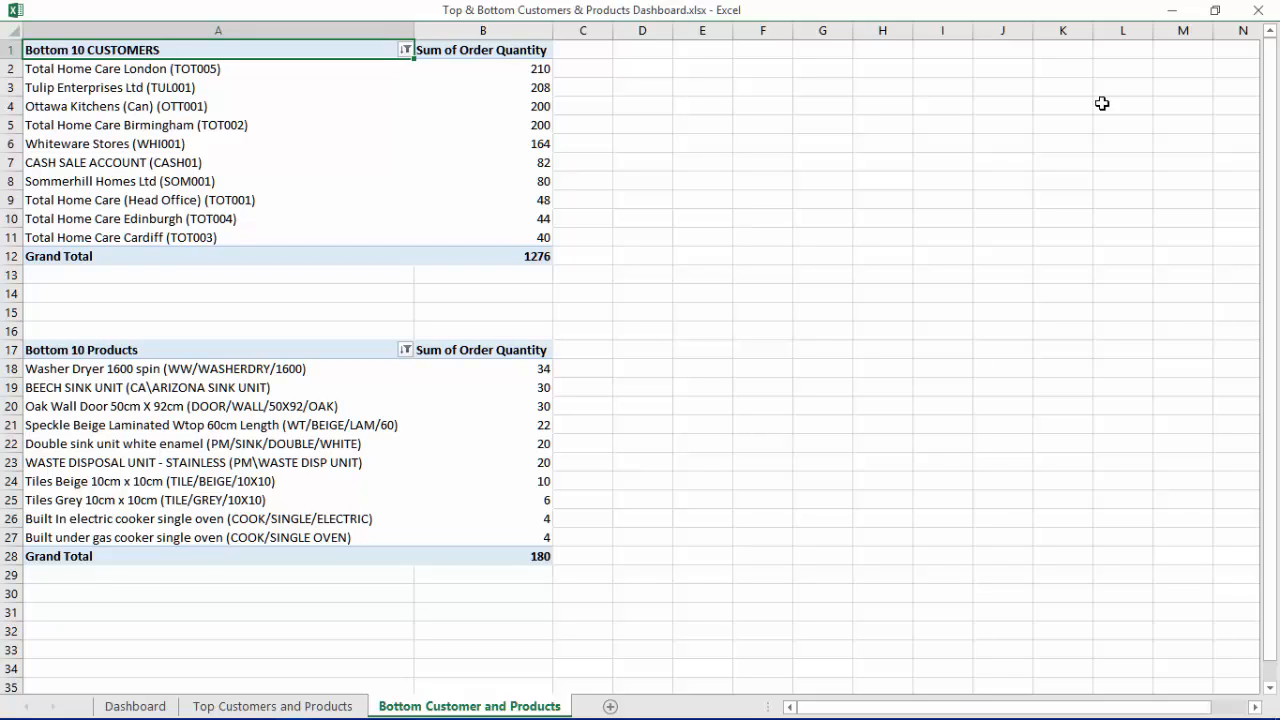
left_click(1258, 10)
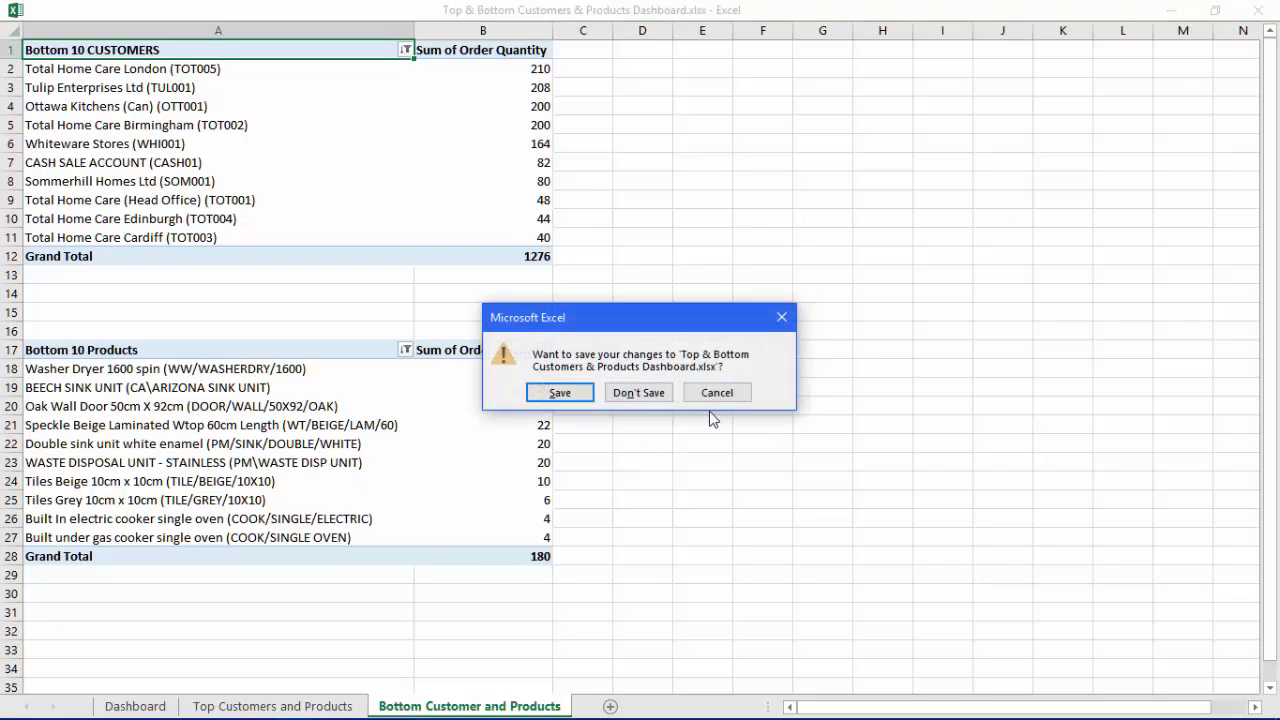
left_click(659, 395)
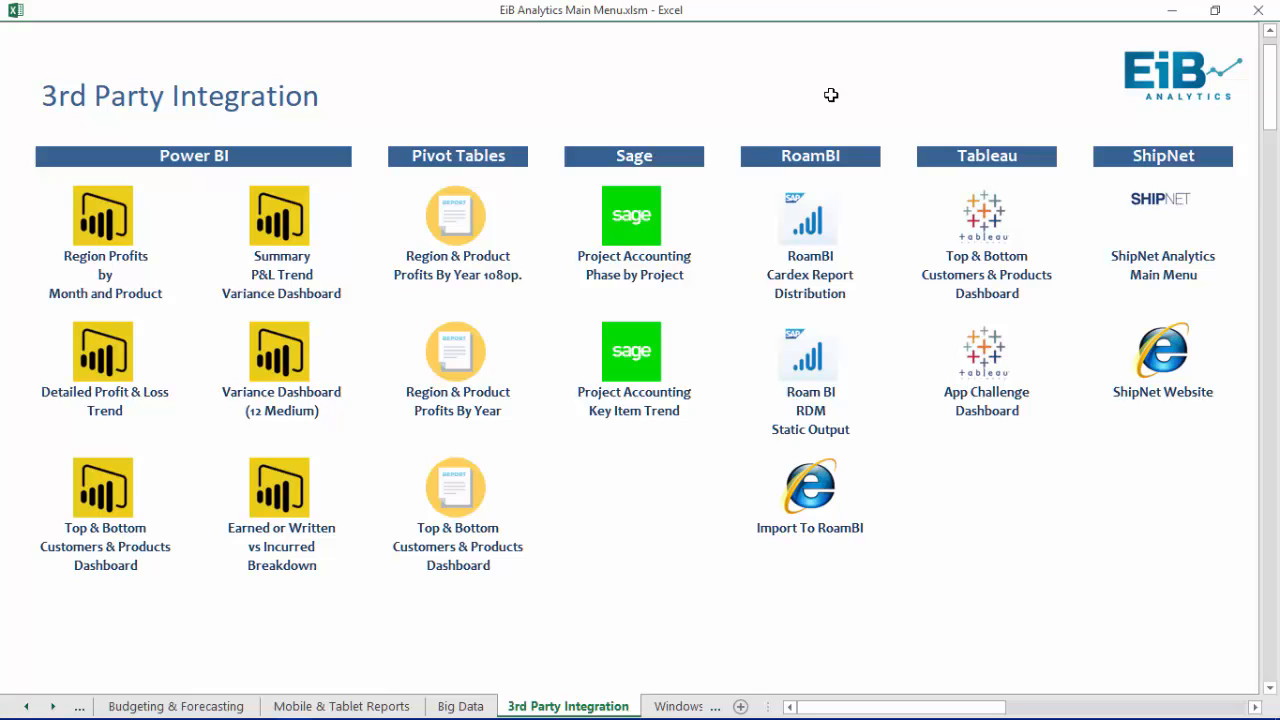
Leave the full-screen display and open Finance PT.xlsx from the NewStuff folder of the EiB gallery.
key("Escape")
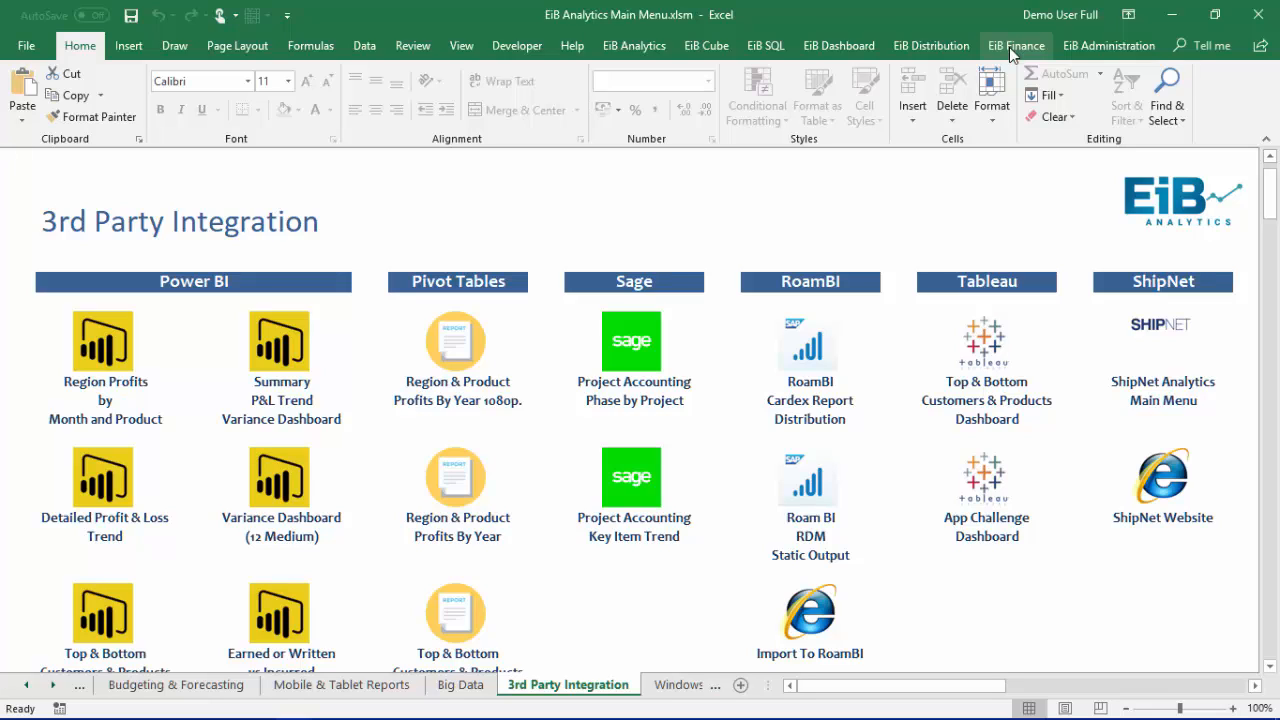
left_click(619, 47)
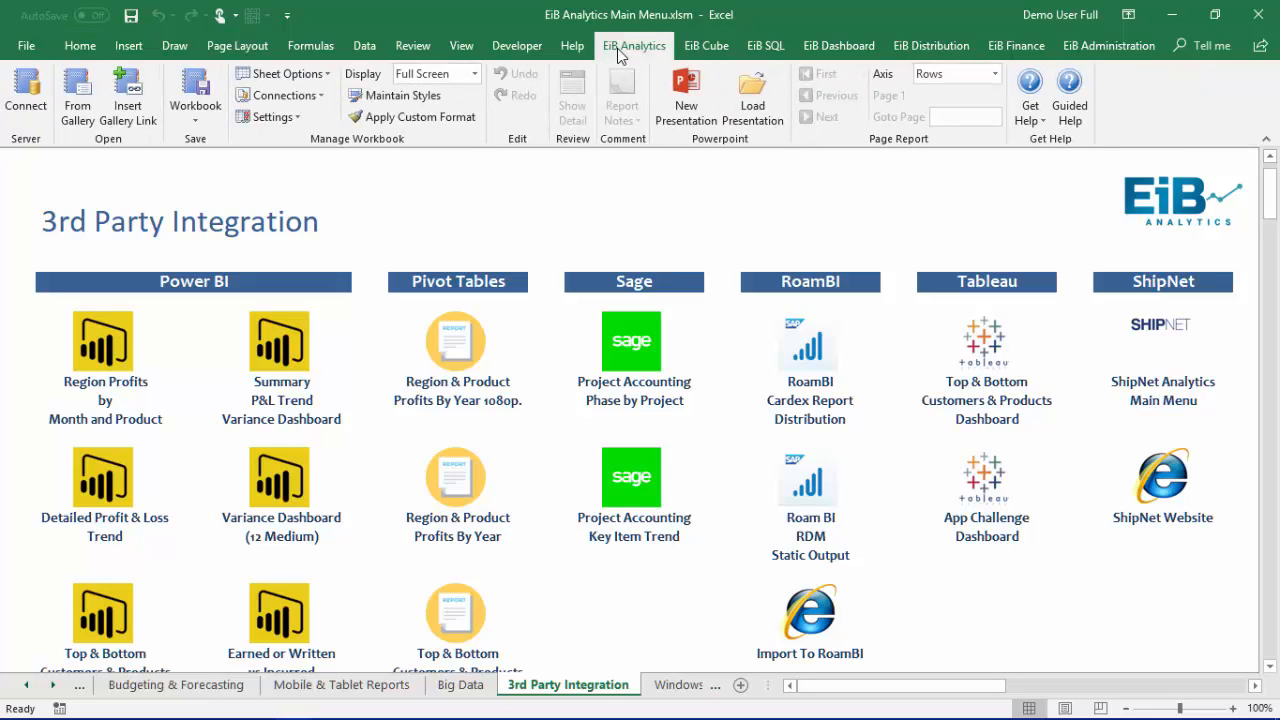
left_click(79, 118)
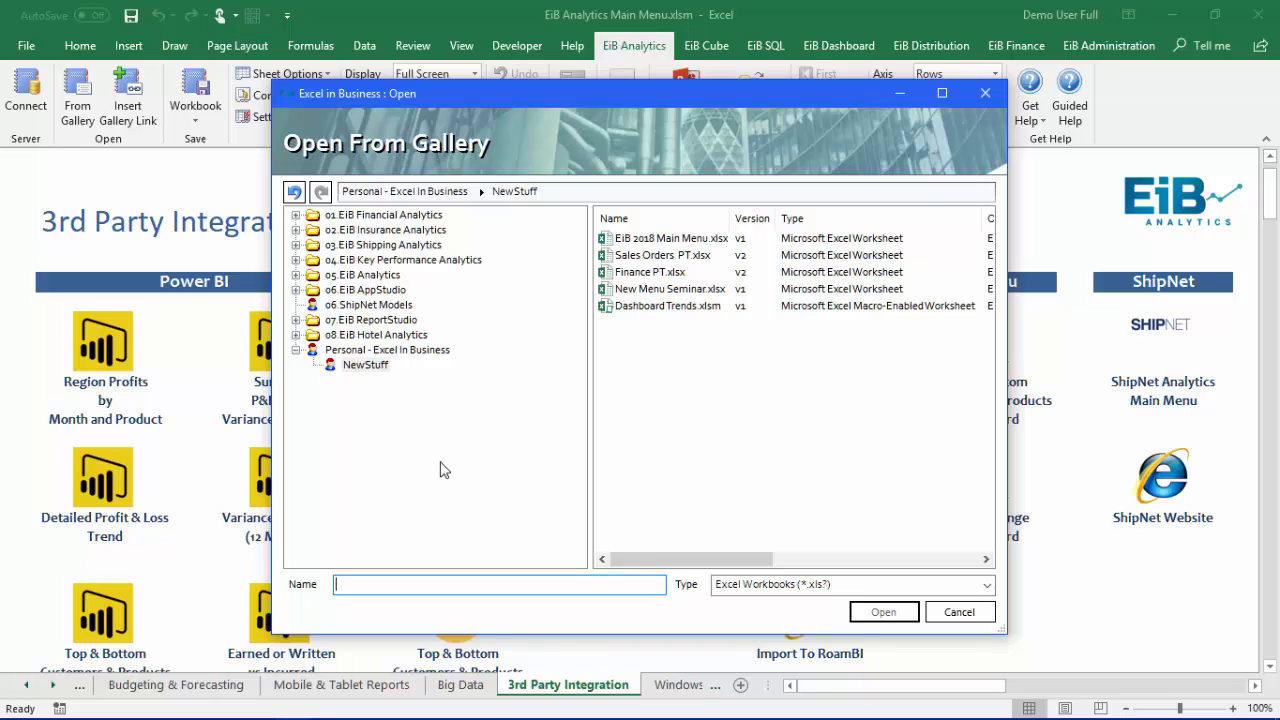
double_click(643, 272)
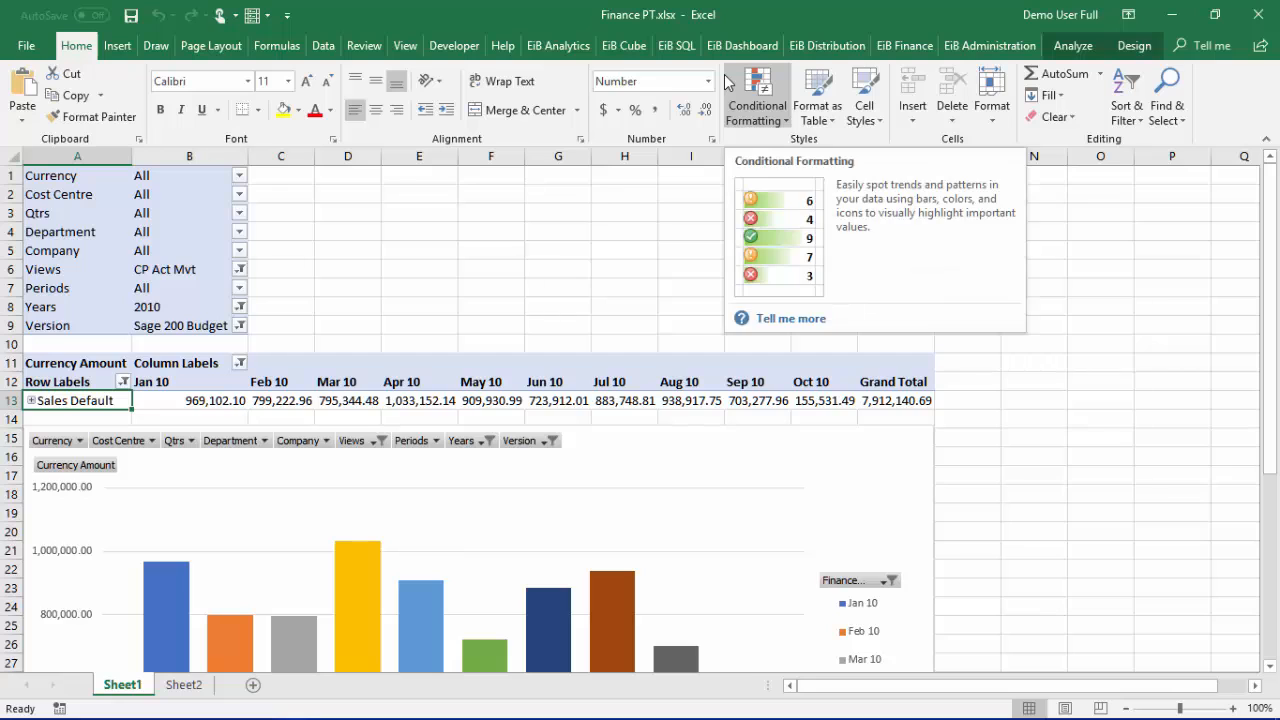
Turn off the gridlines on Sheet1 of the finance pivot workbook and set the ribbon to auto-hide.
left_click(411, 50)
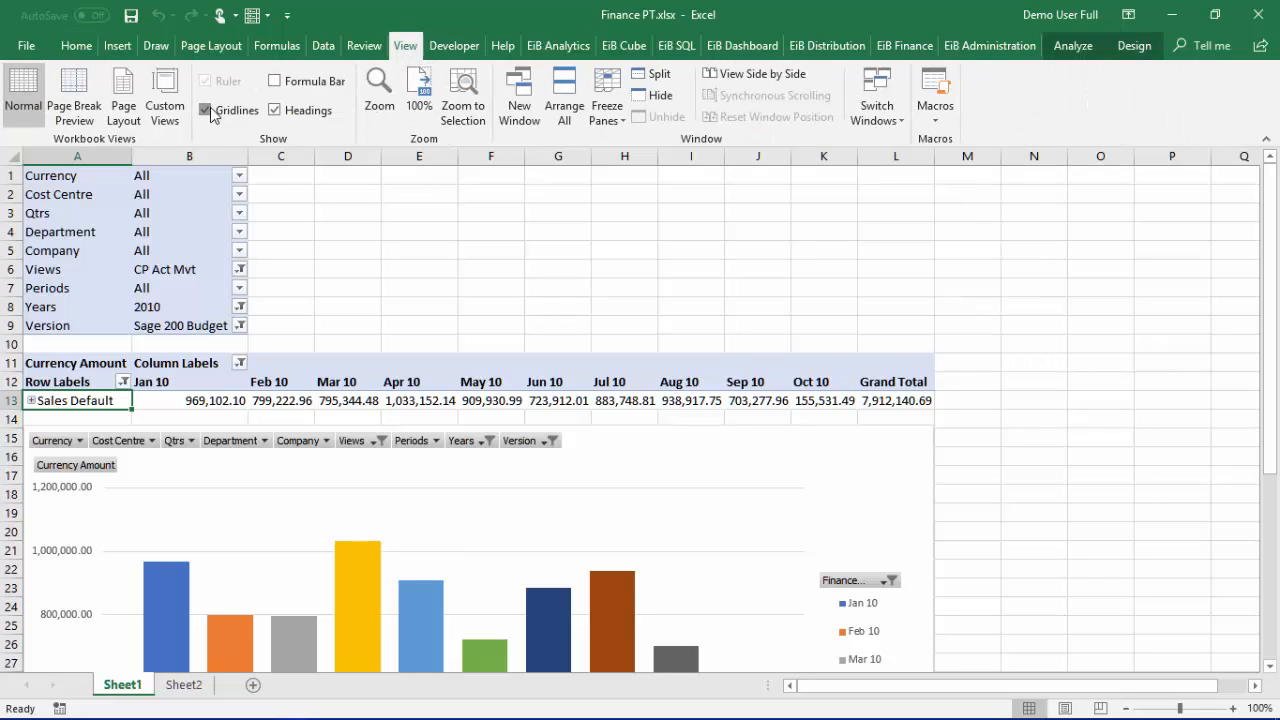
left_click(208, 111)
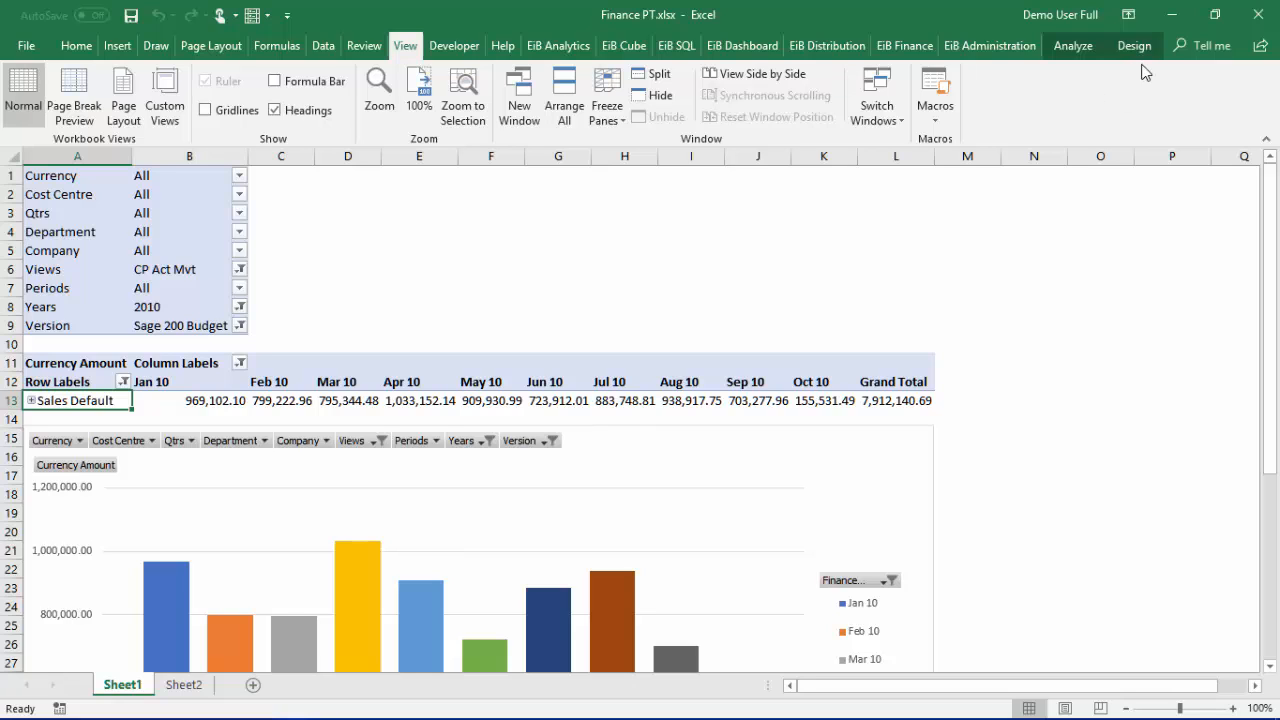
left_click(1128, 14)
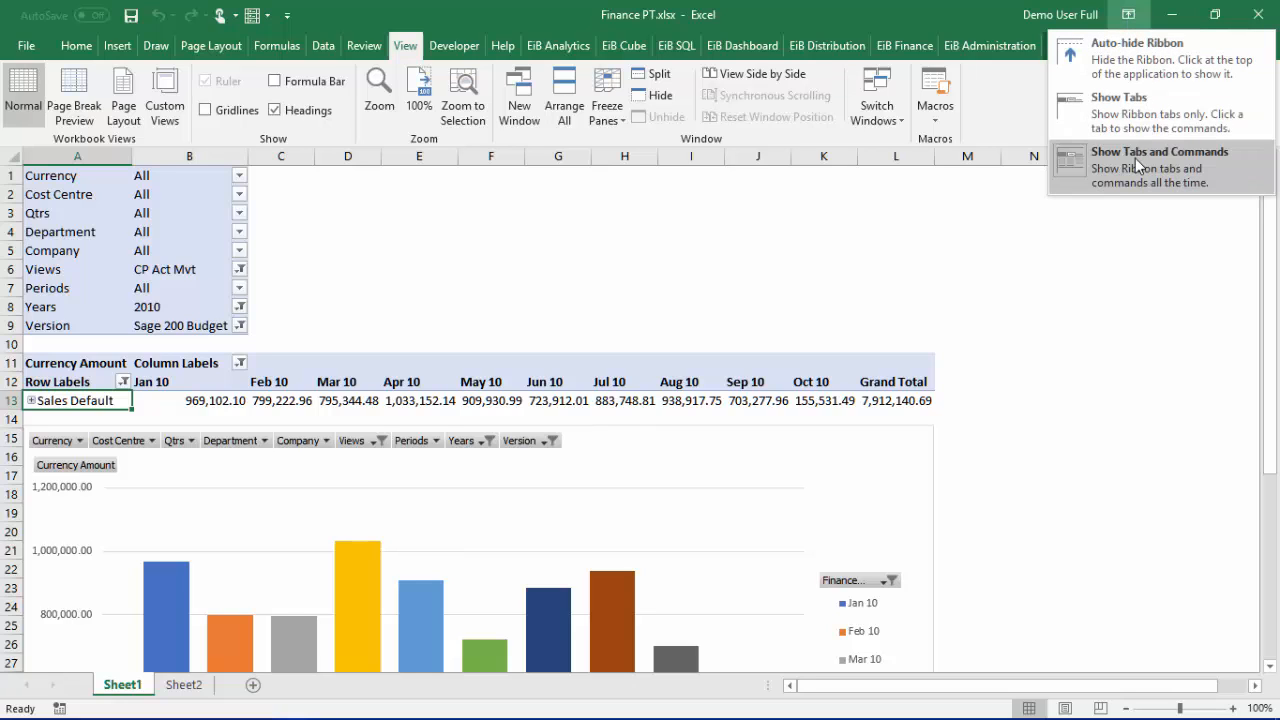
left_click(1131, 70)
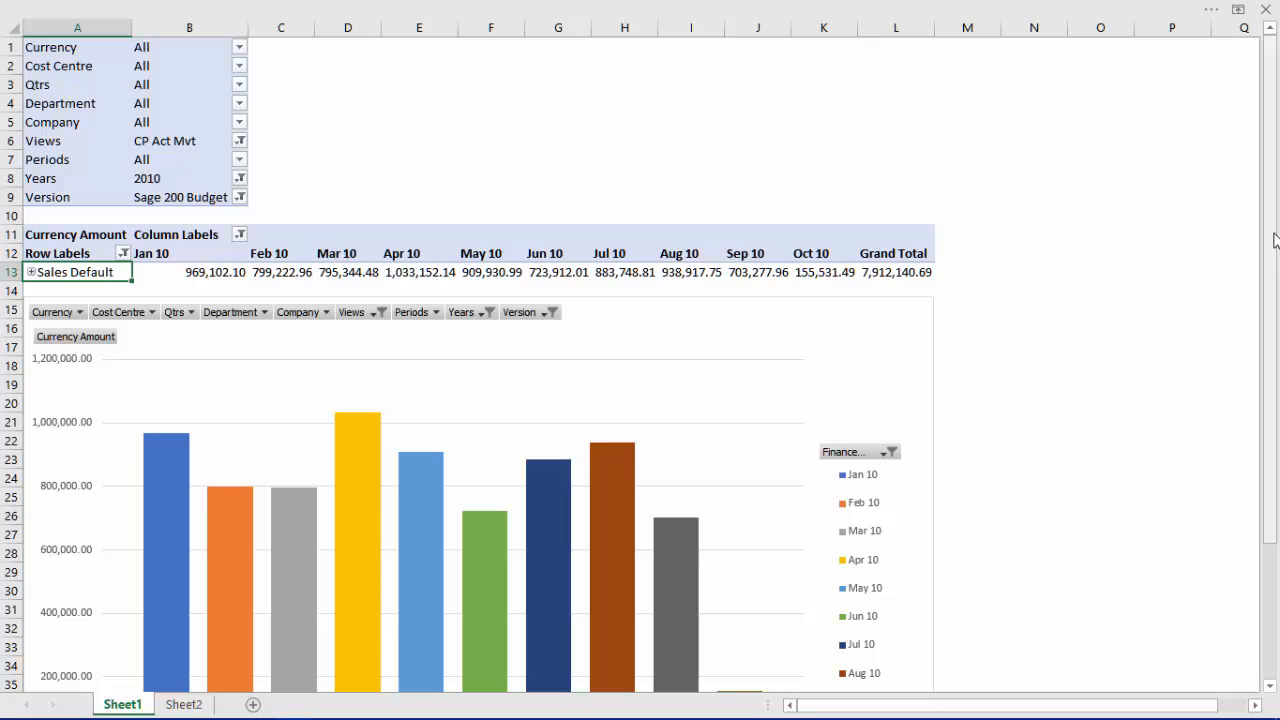
Drill down into Sales Default from the Apr 10 column of the pivot chart.
left_click_drag(1275, 240, 1277, 330)
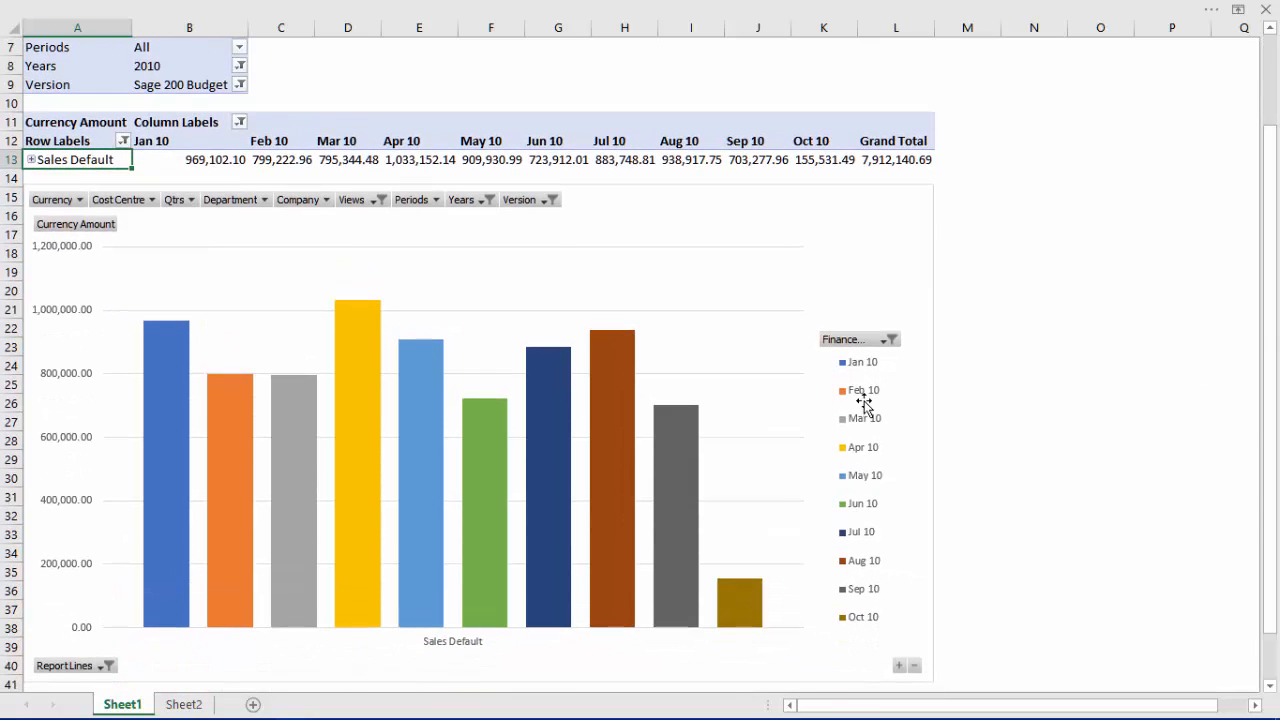
mouse_move(871, 538)
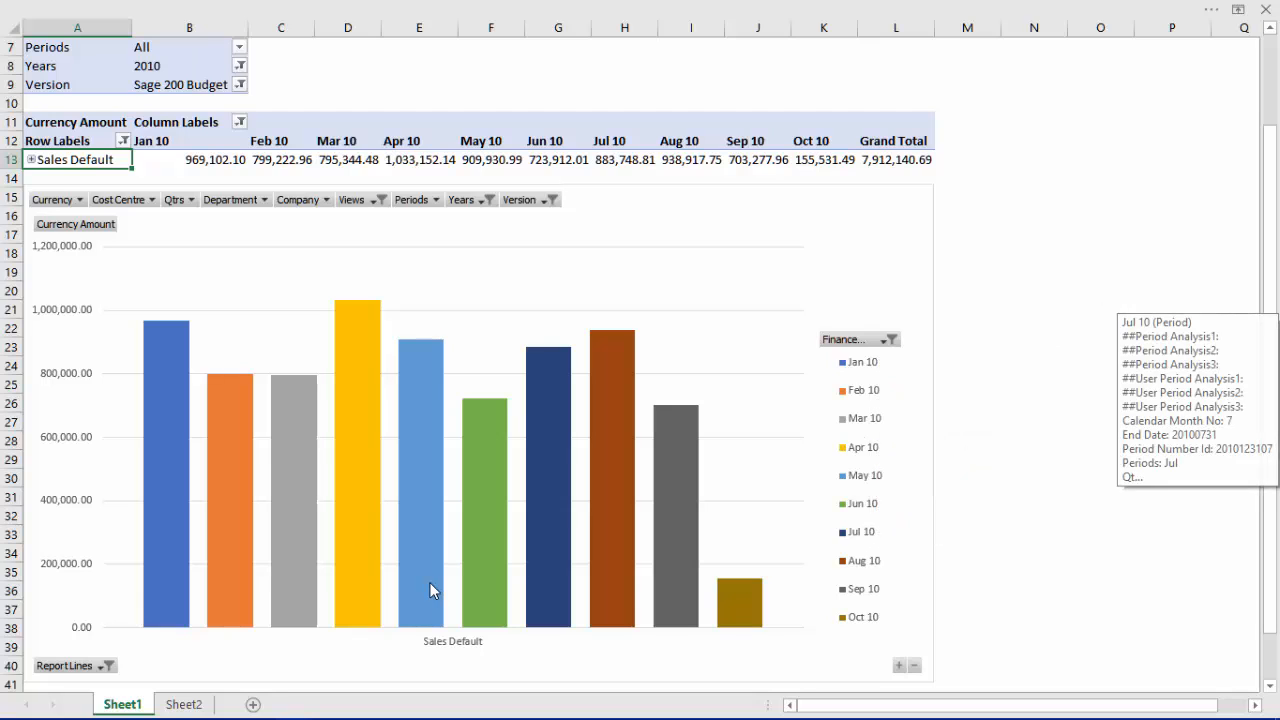
mouse_move(360, 506)
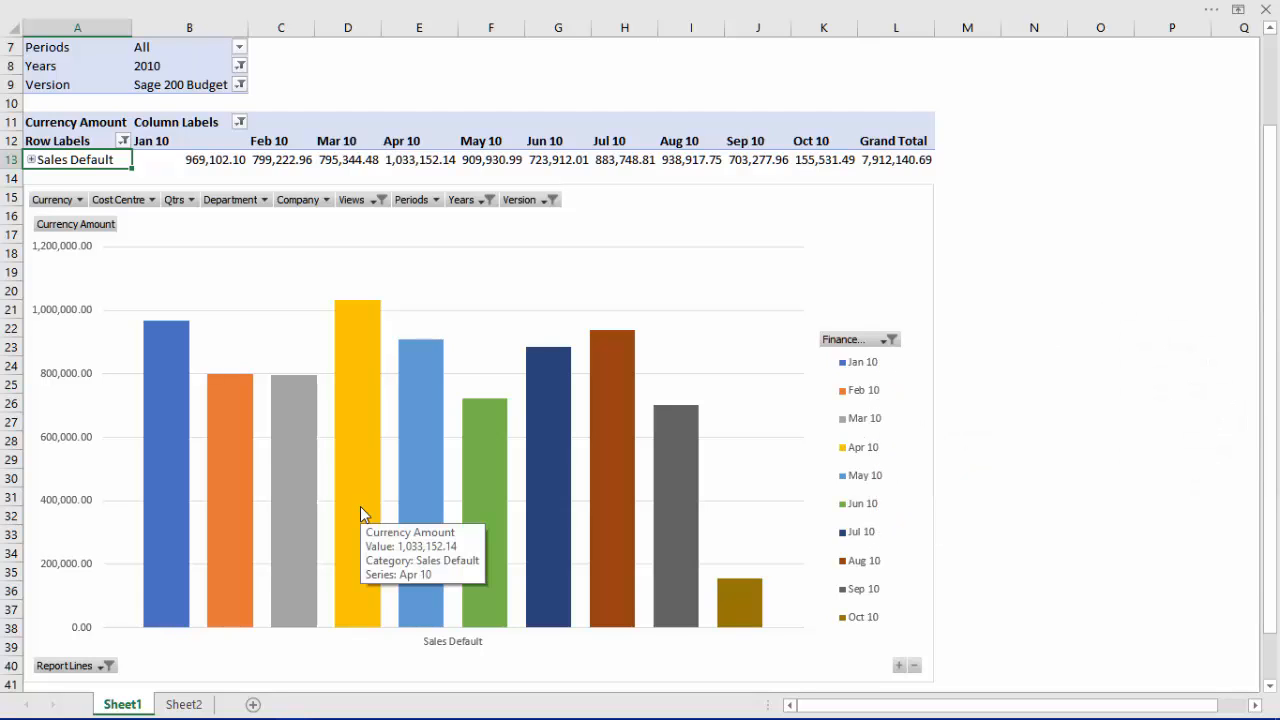
left_click(360, 506)
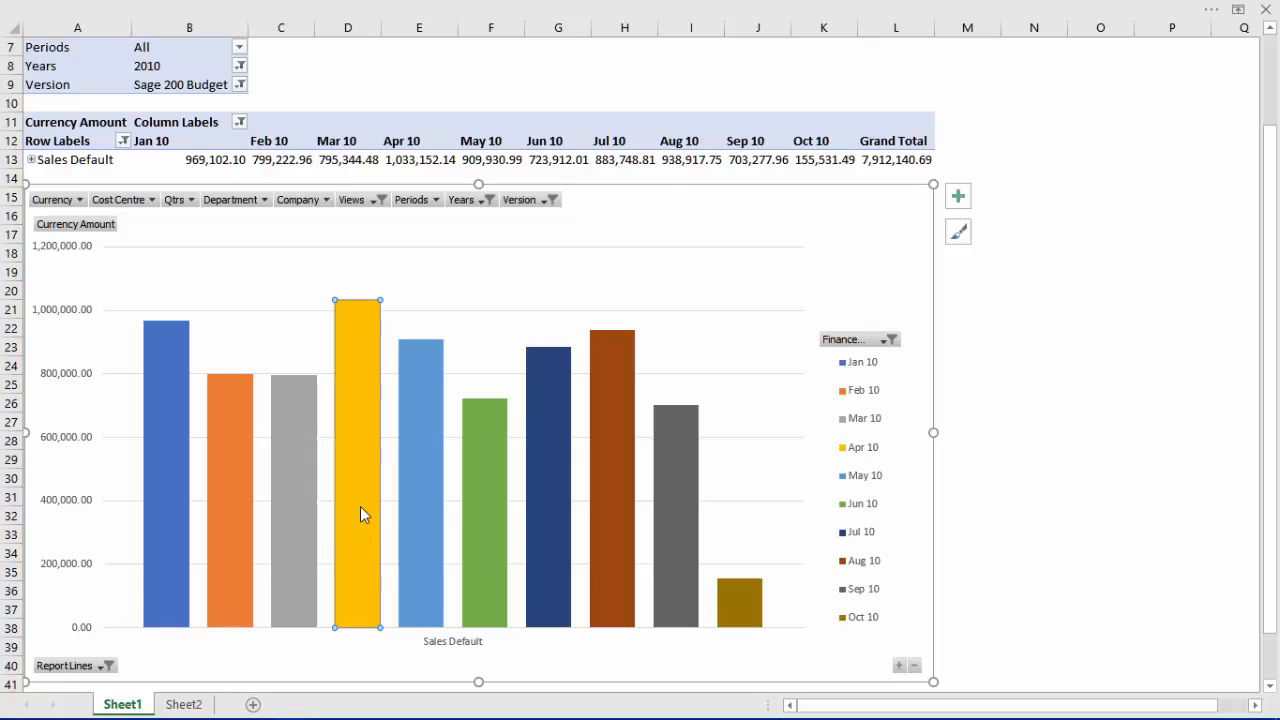
double_click(360, 506)
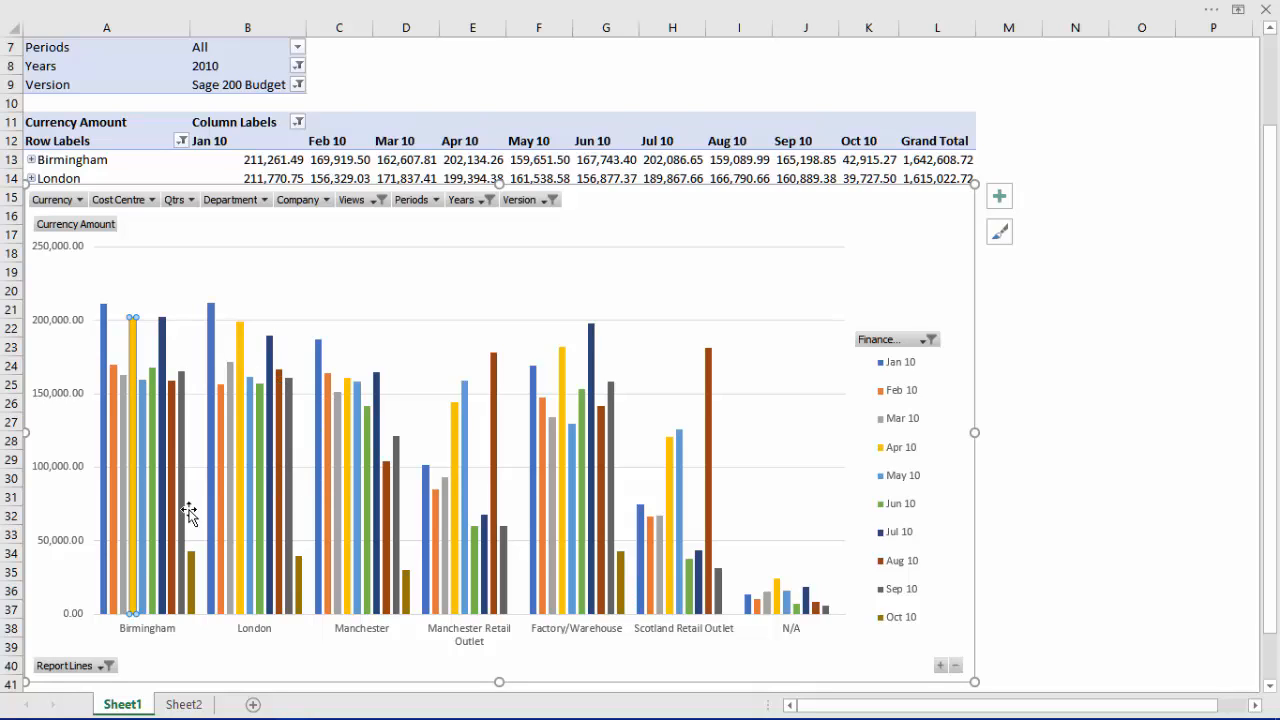
Inspect the Birmingham and London monthly columns, and drill down into London from its Jun 10 column.
mouse_move(160, 508)
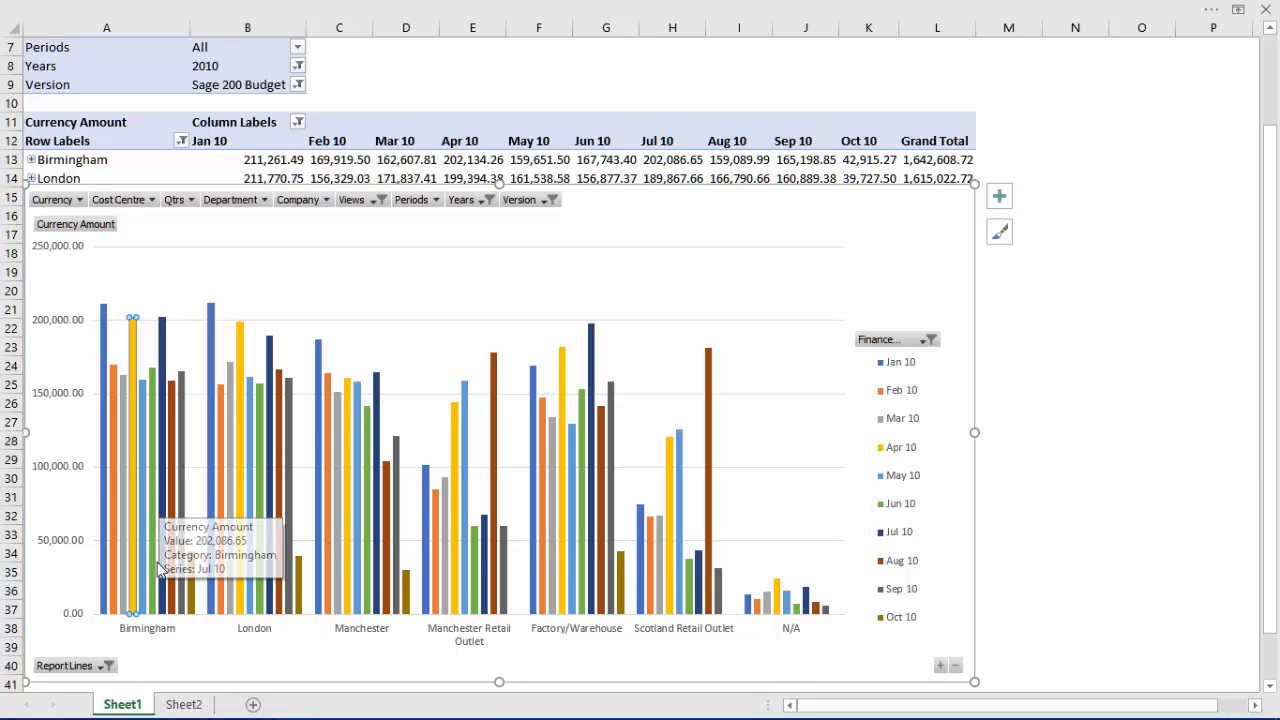
mouse_move(122, 572)
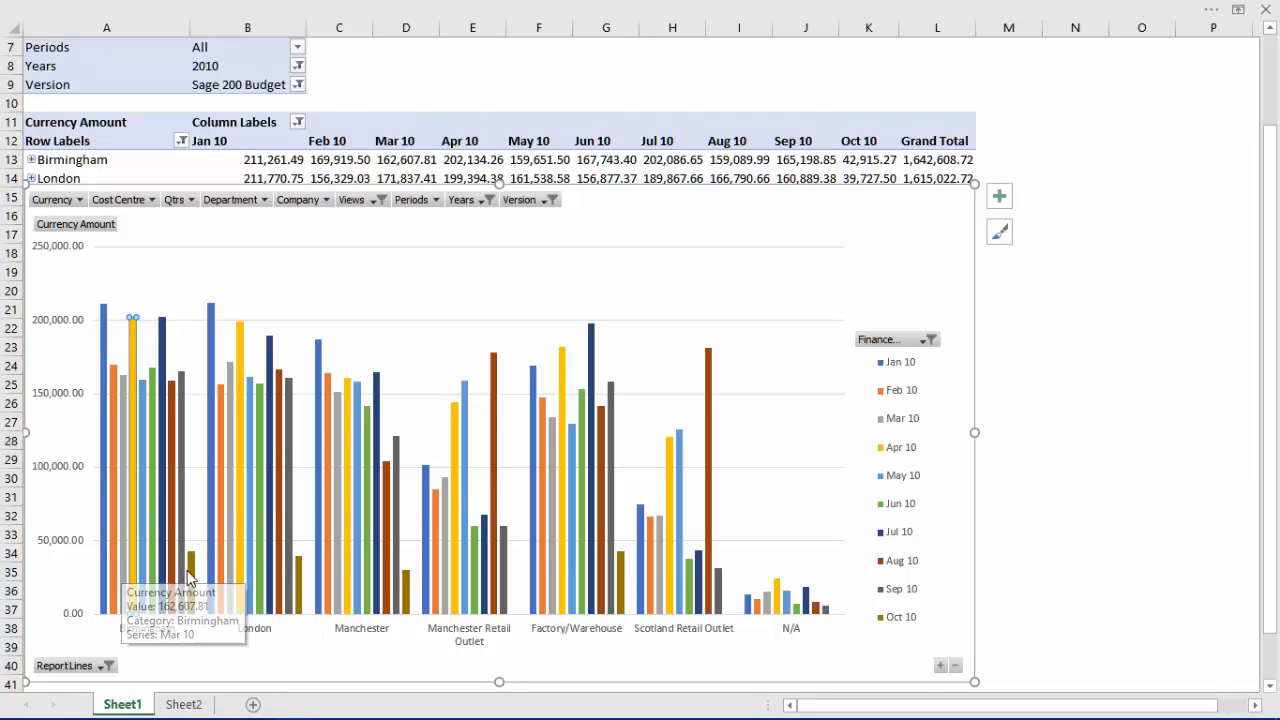
mouse_move(238, 577)
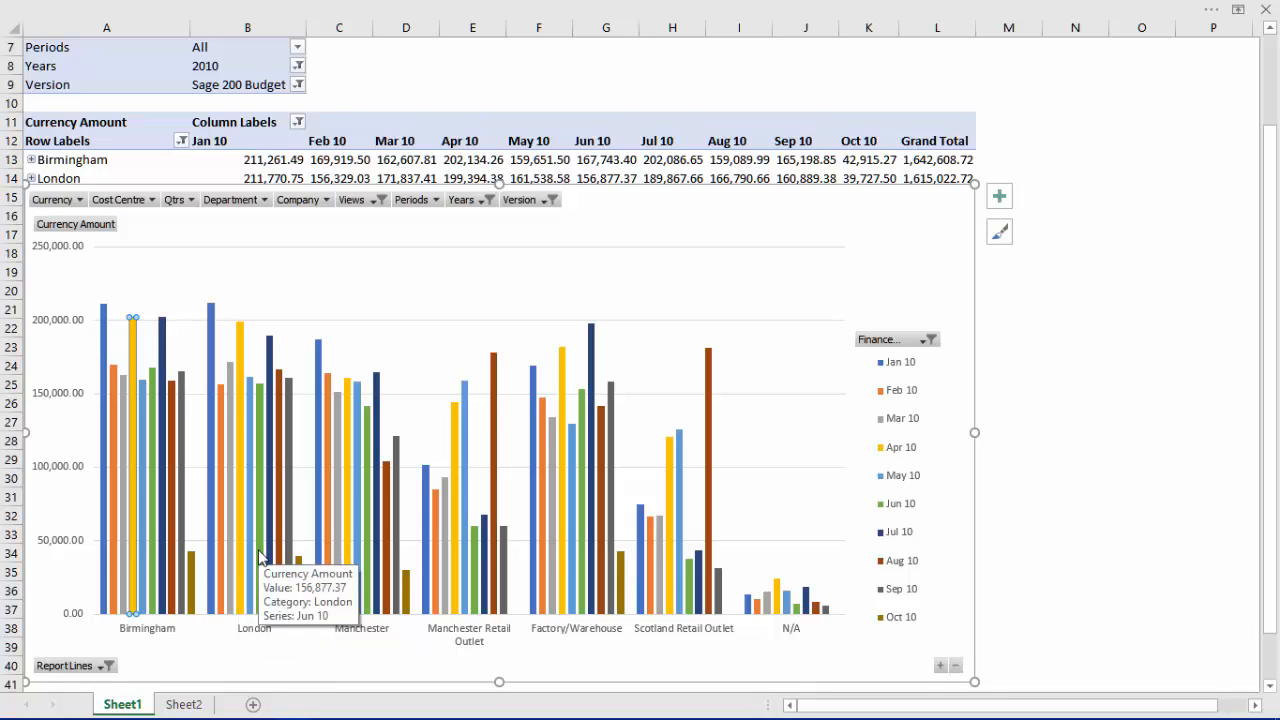
double_click(262, 556)
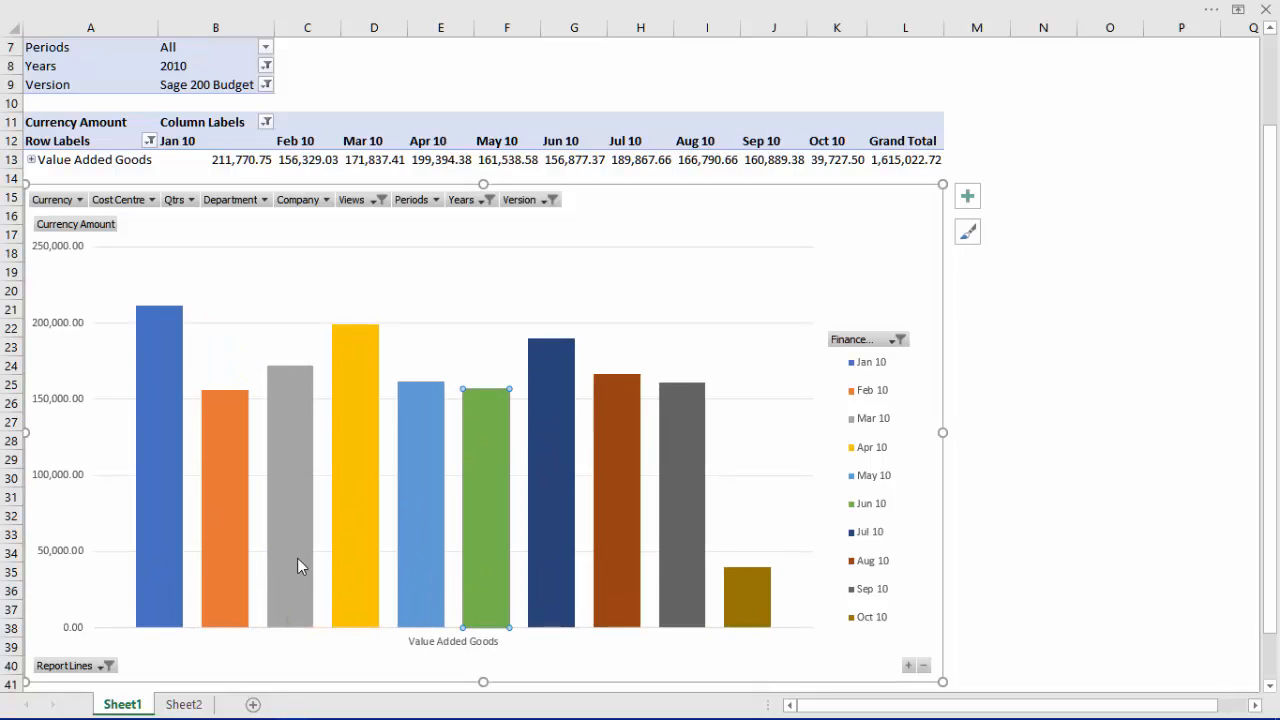
Return to the top of the sheet and set the ribbon to show tabs and commands.
mouse_move(461, 652)
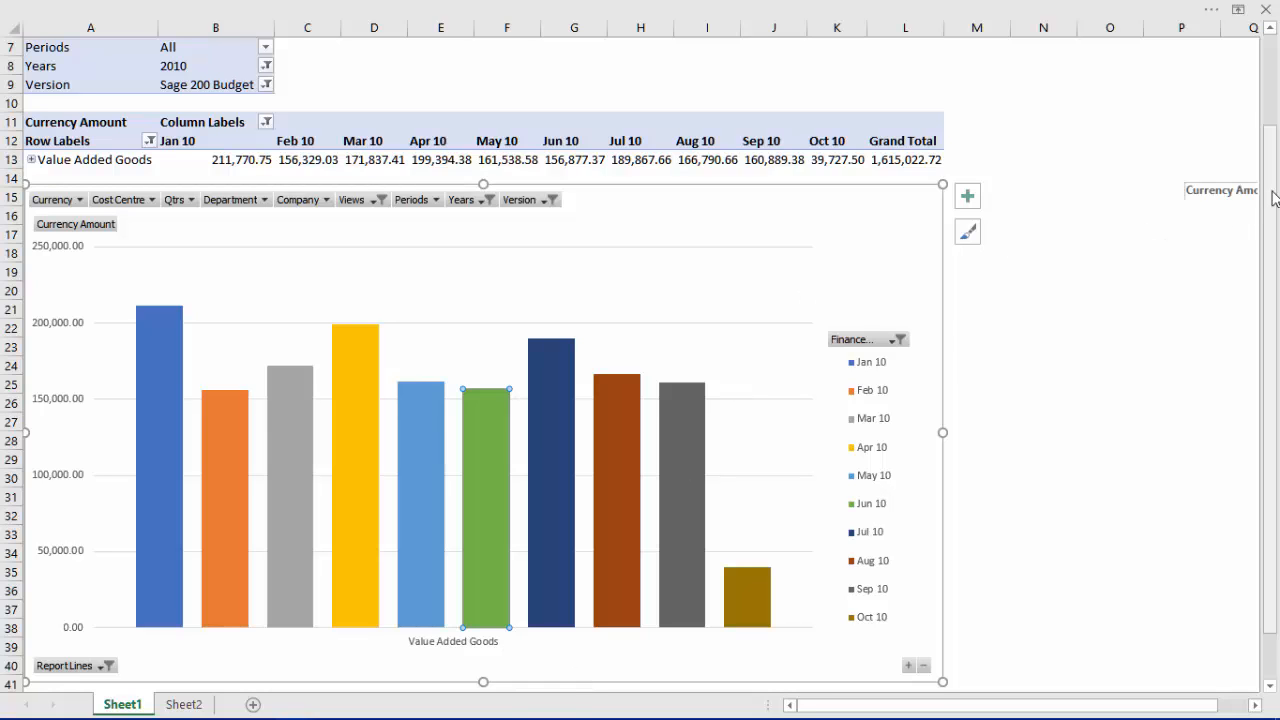
left_click_drag(1272, 147, 1272, 60)
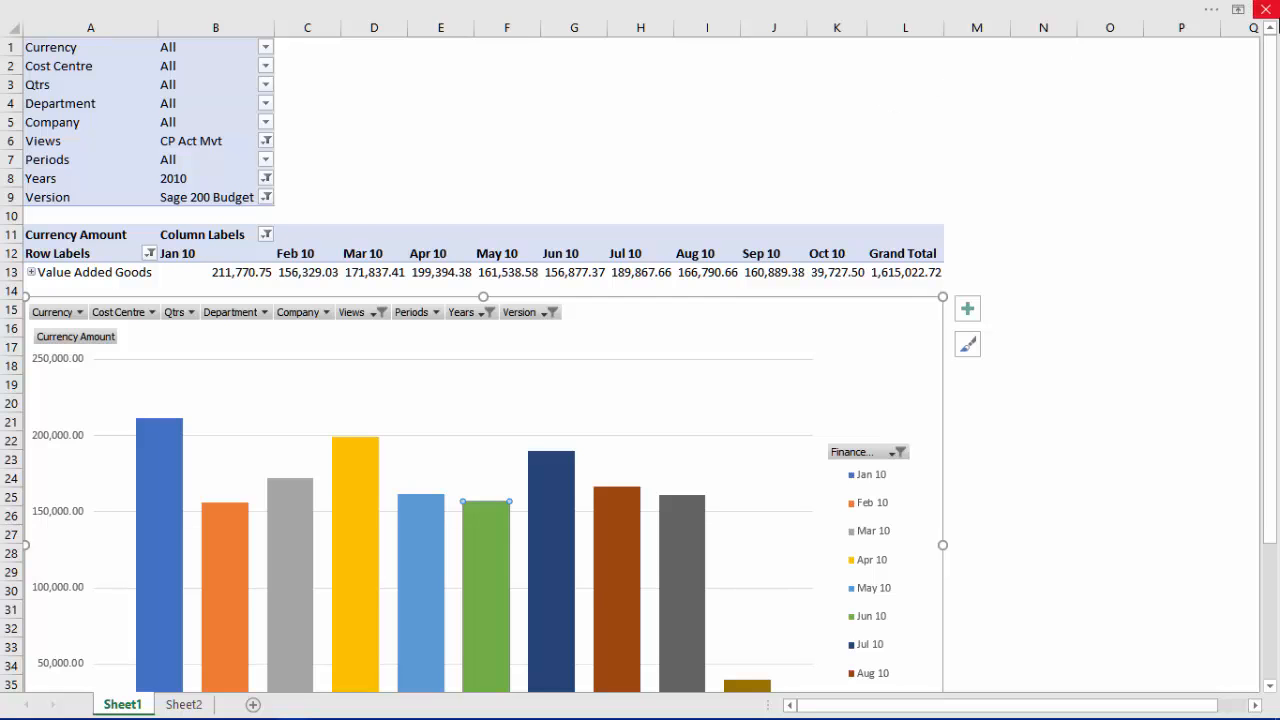
left_click(1240, 10)
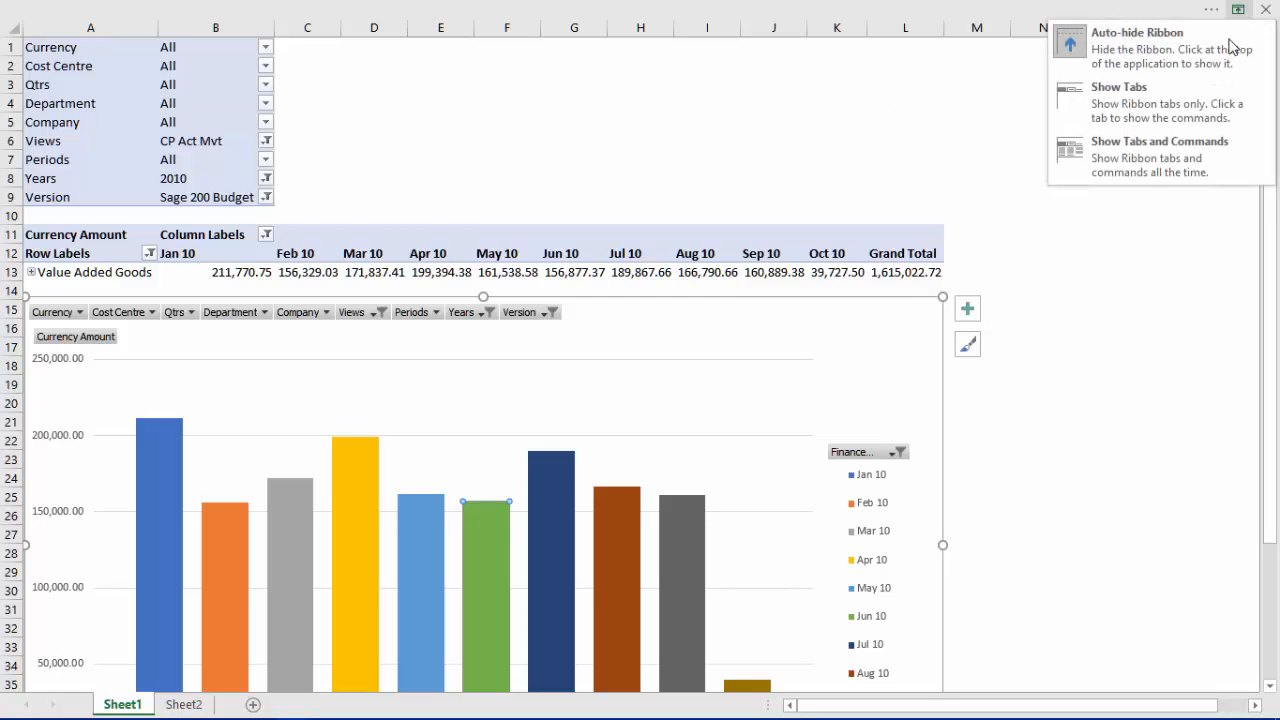
left_click(1131, 174)
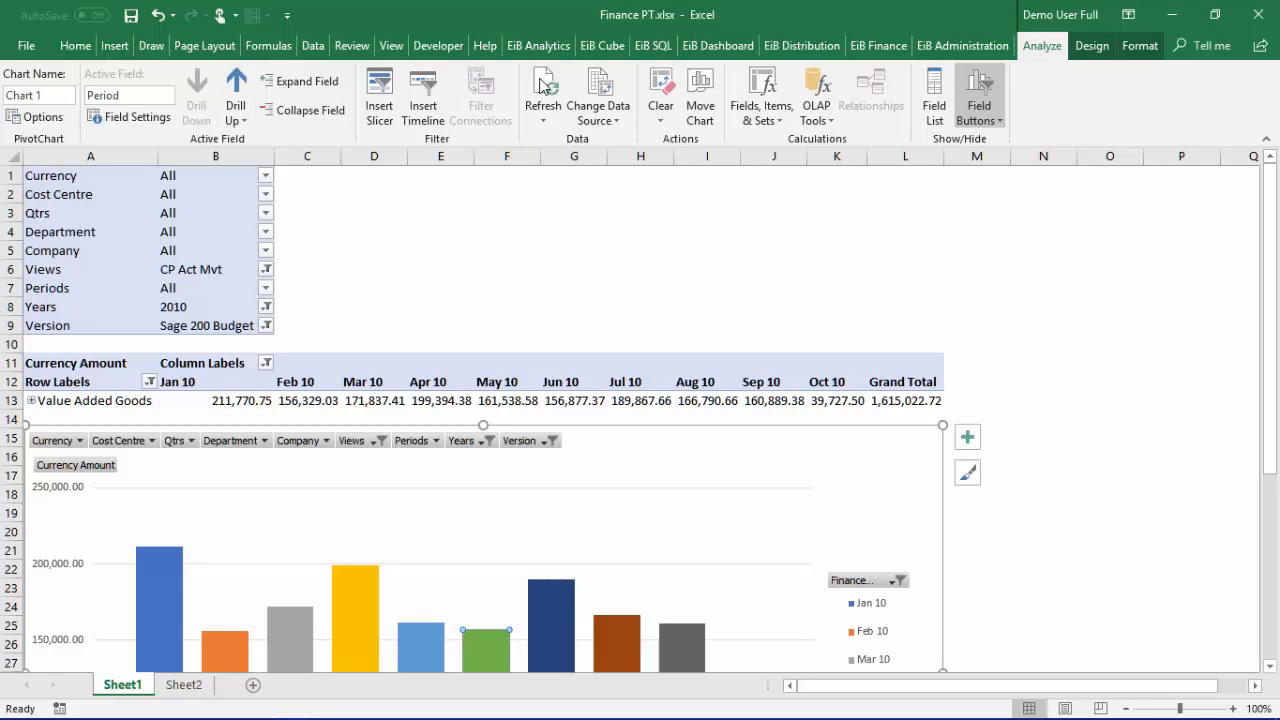
Open Sales Orders PT.xlsx from the NewStuff folder of the EiB gallery.
left_click(537, 48)
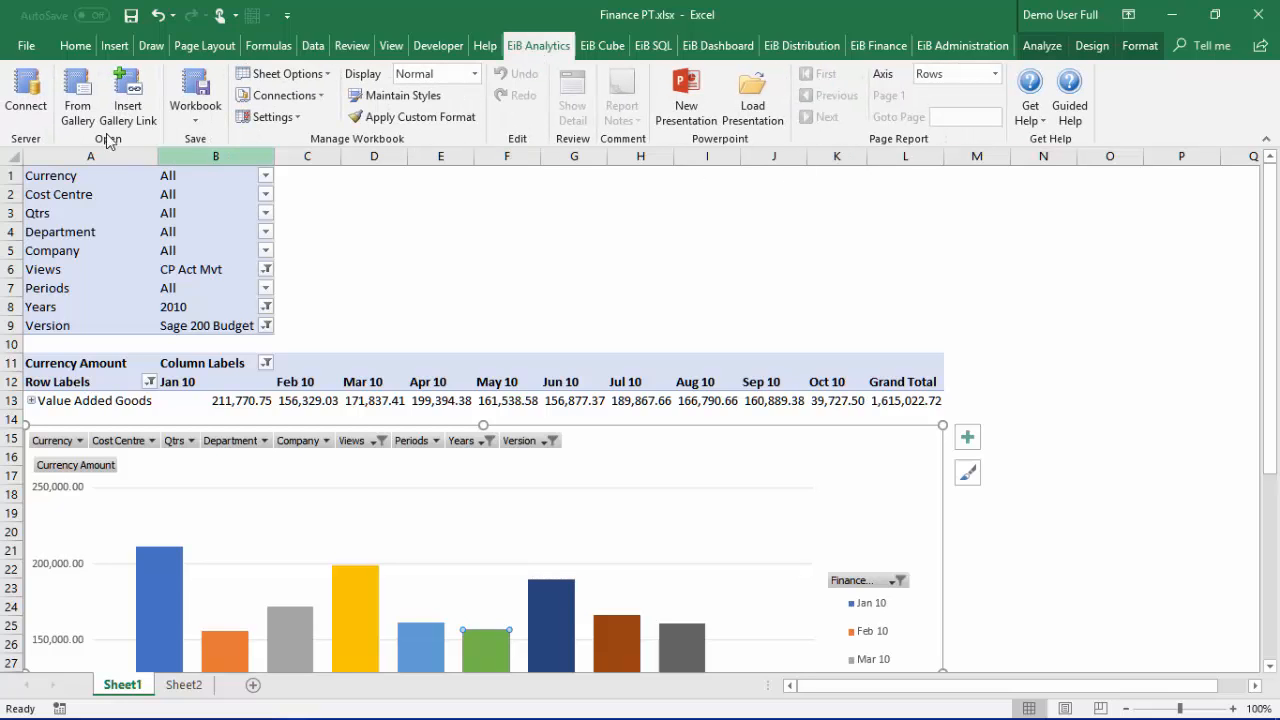
left_click(78, 100)
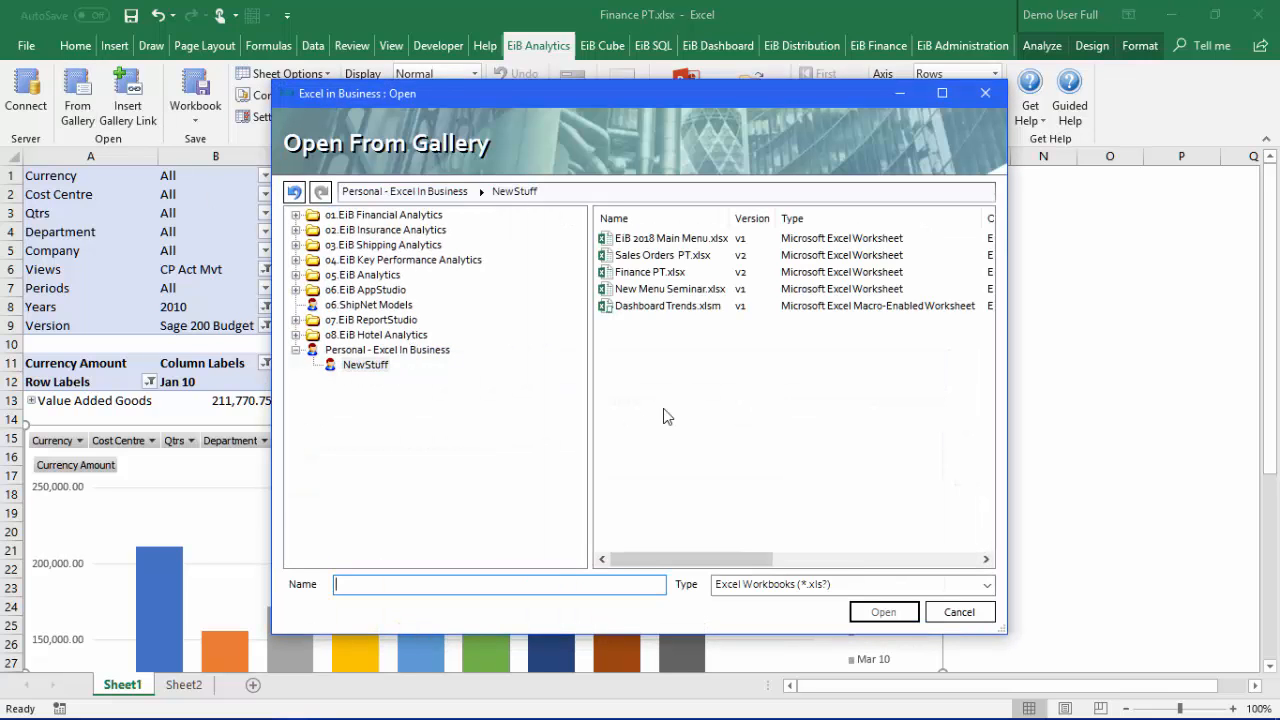
double_click(669, 257)
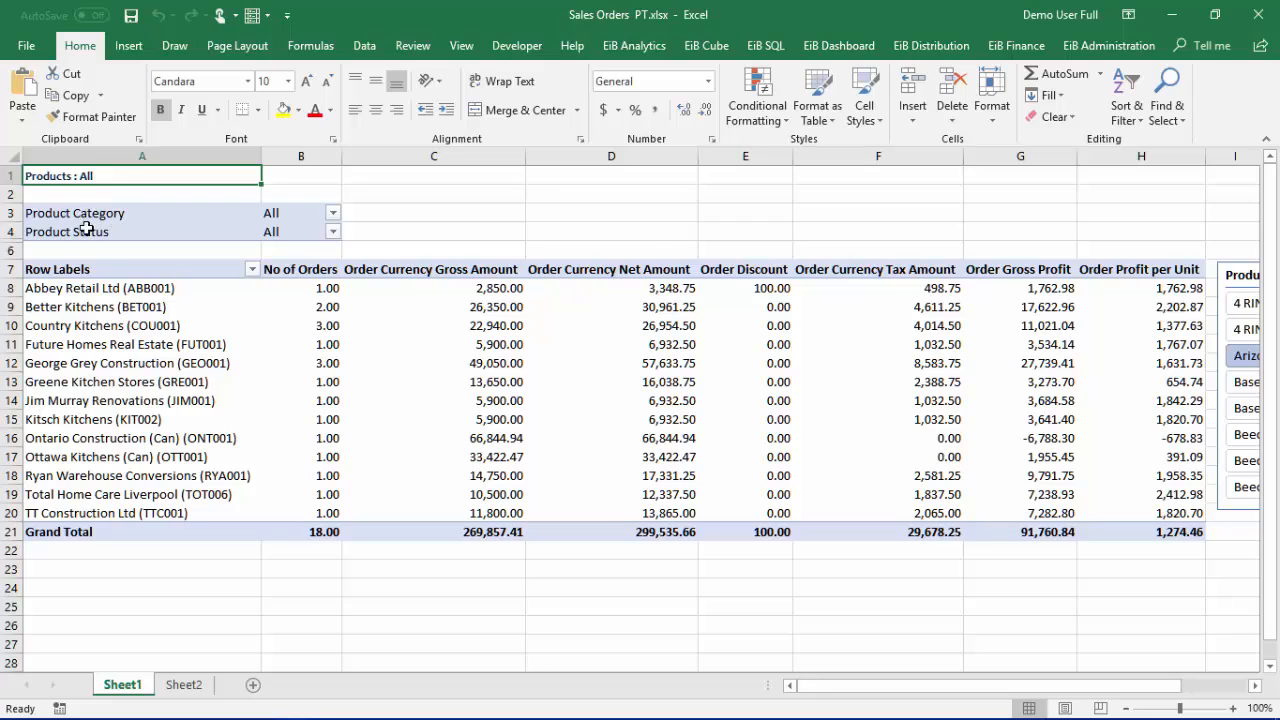
Change the report's Products criteria from the top member to 4 RING ELECTRIC HOB (COOK/ELECTRIC/HOB).
left_click(61, 176)
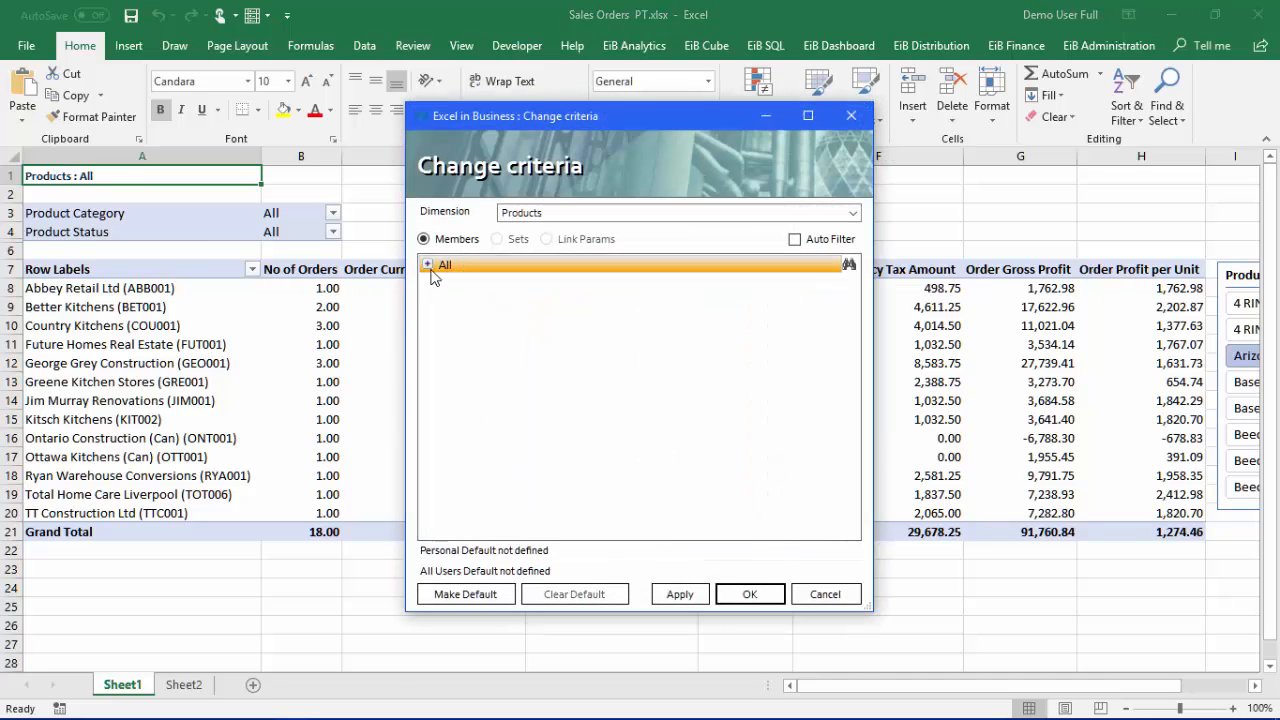
left_click(427, 263)
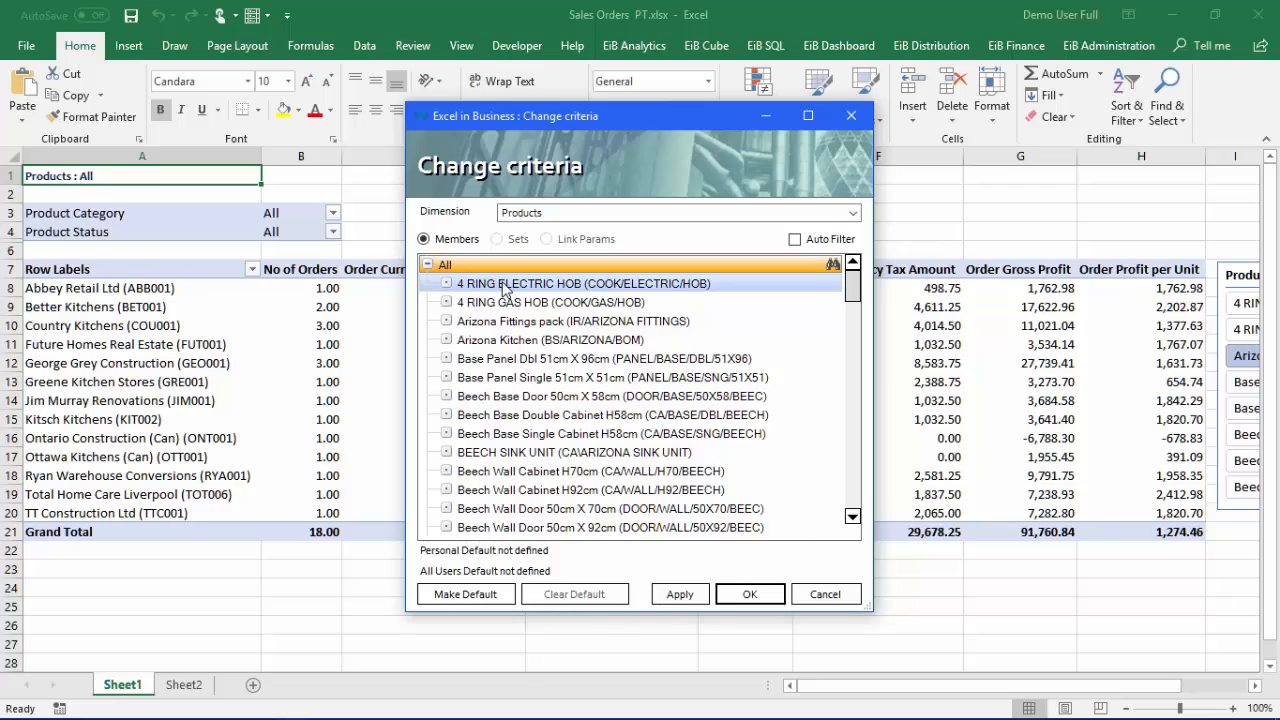
double_click(503, 284)
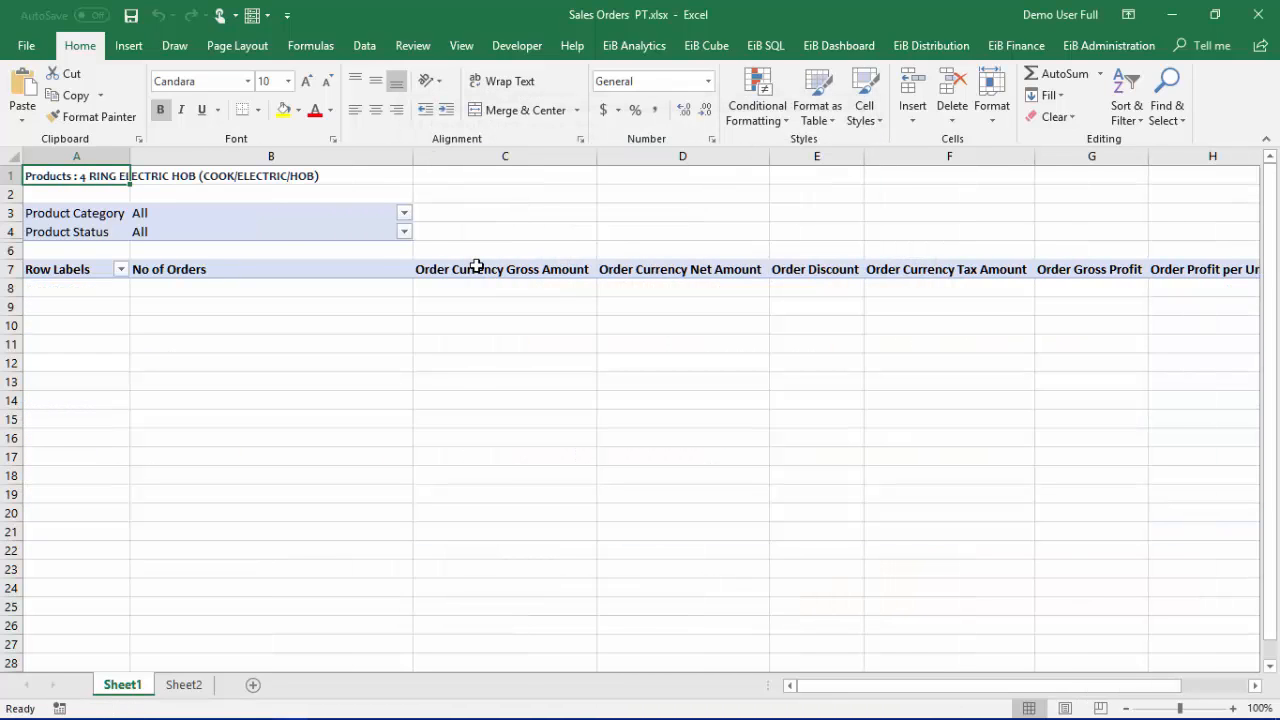
Reset the report's Products criteria to All.
double_click(54, 176)
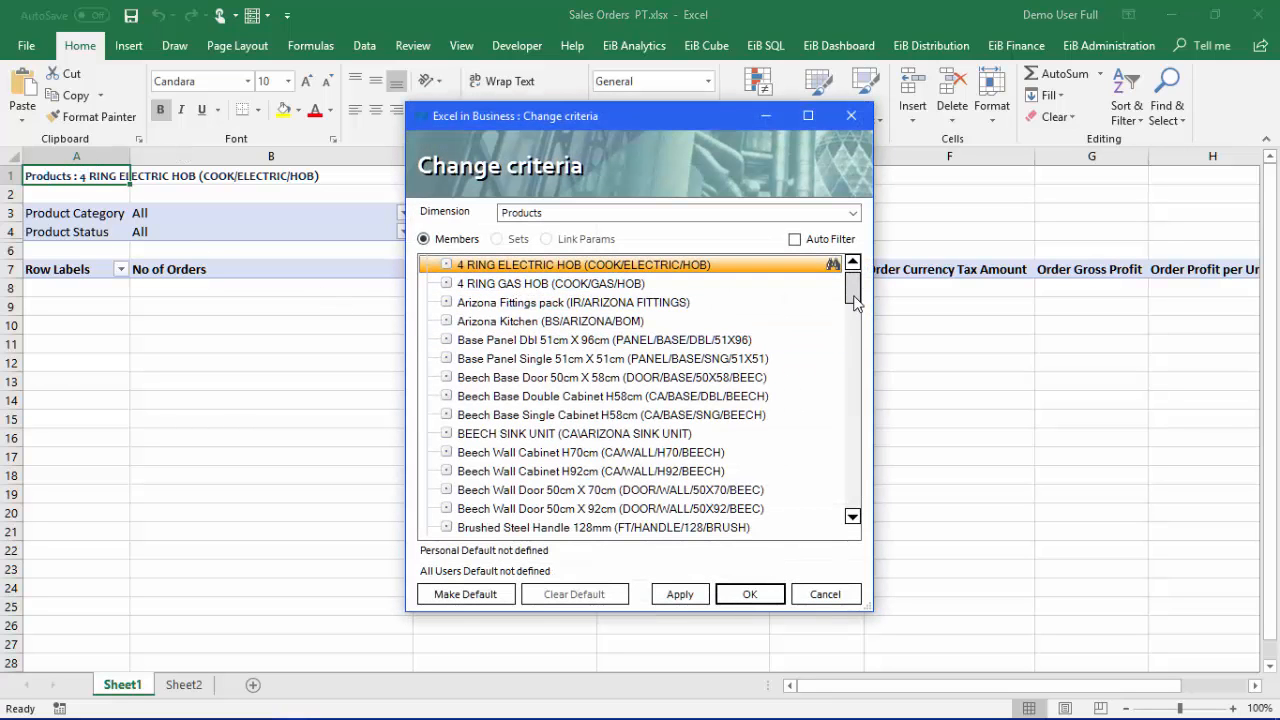
left_click(852, 262)
double_click(449, 277)
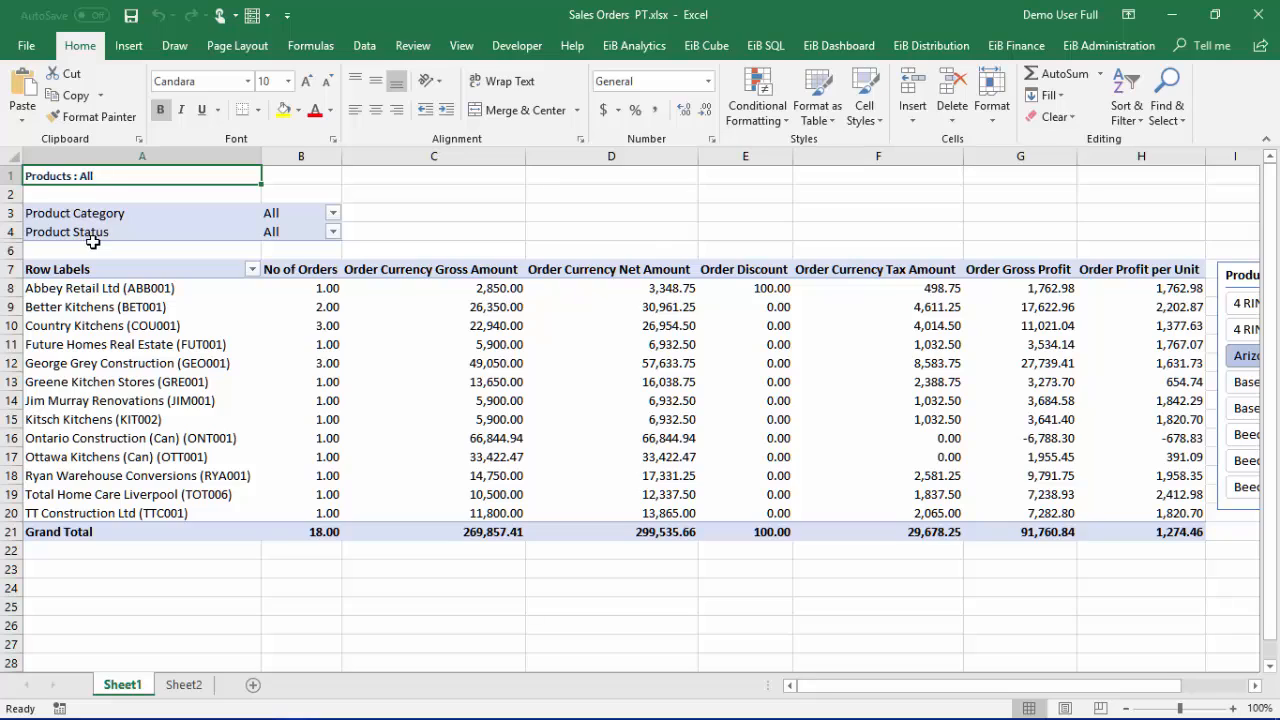
Compare the Product Category filter's choices with the Products Change criteria dialog, cancelling both without changes.
left_click(334, 213)
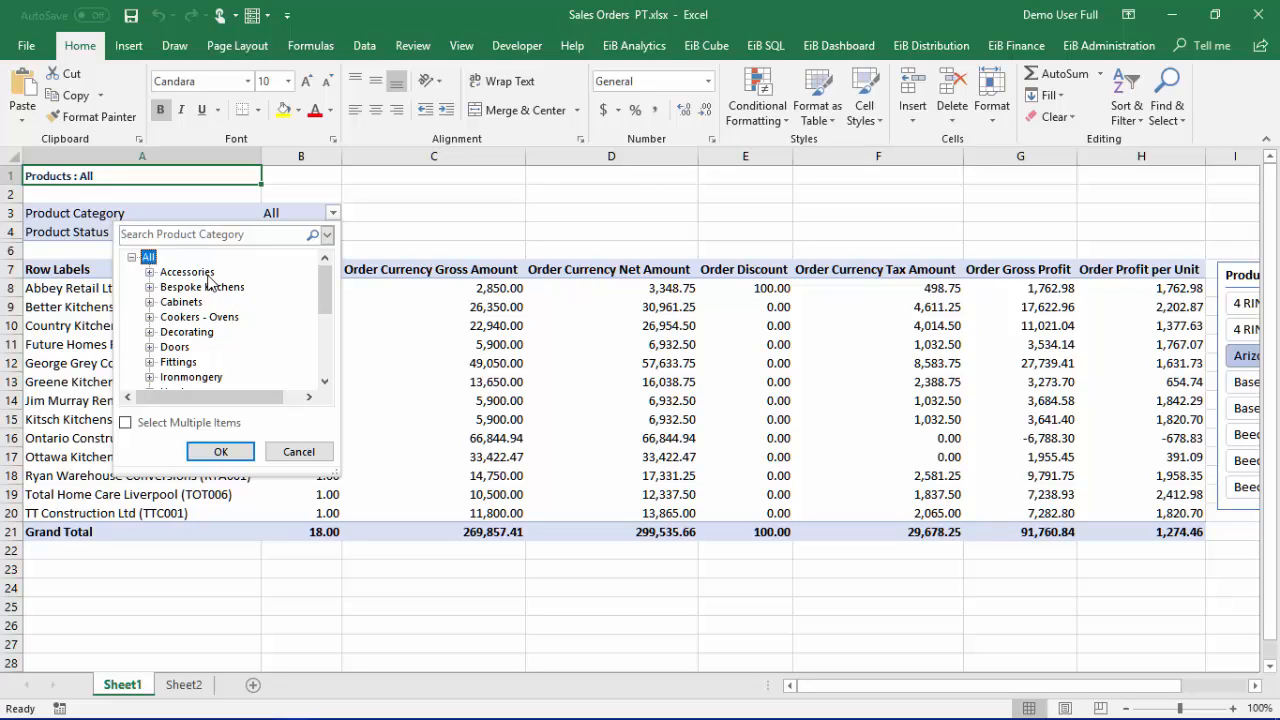
left_click(296, 455)
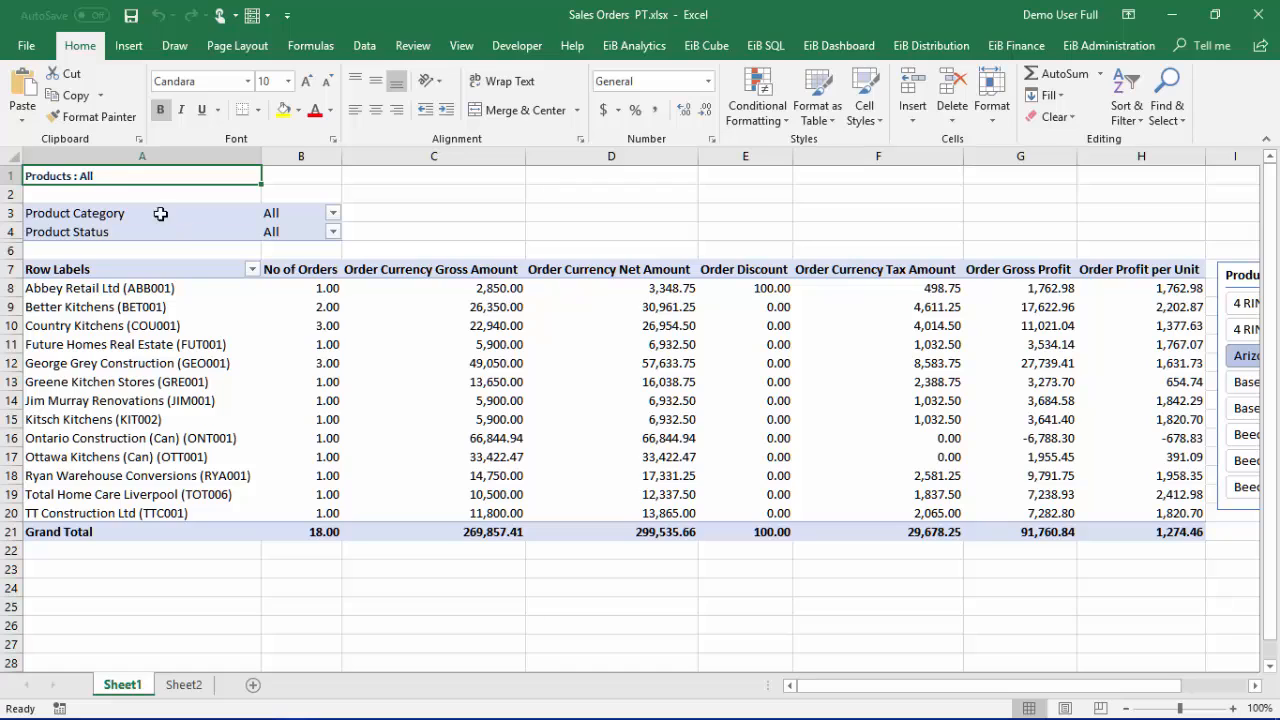
double_click(96, 175)
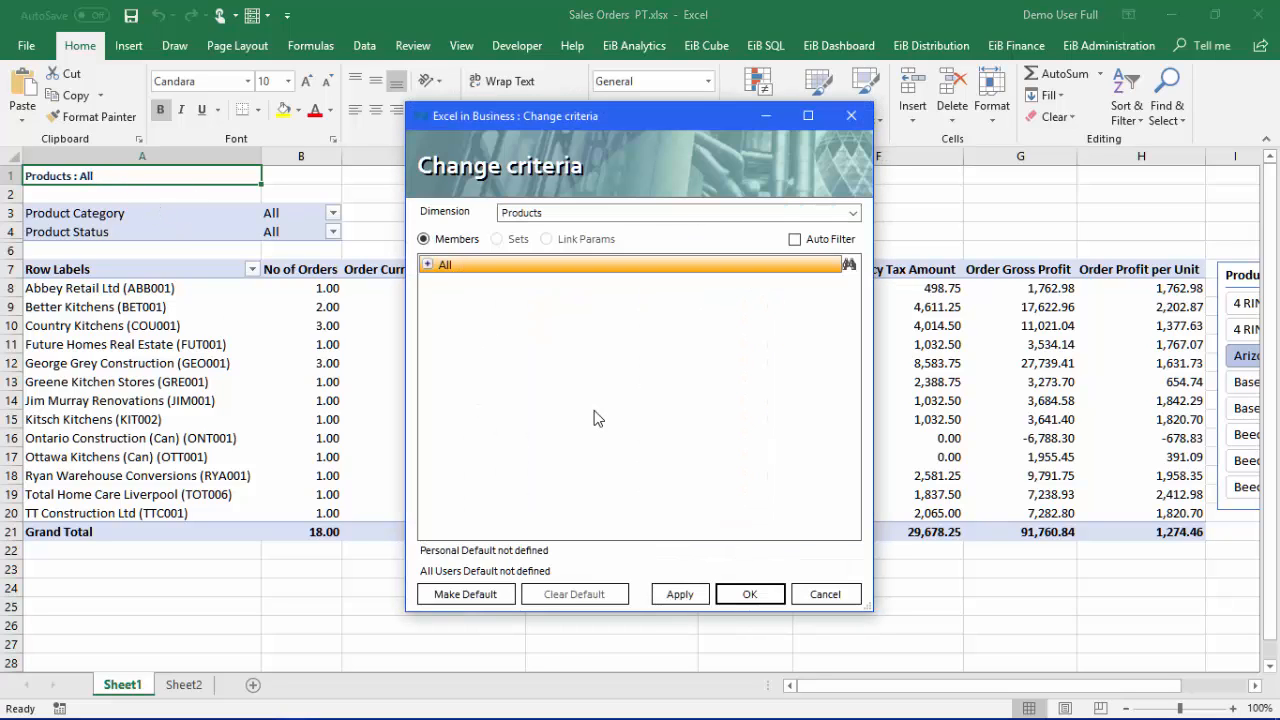
left_click(836, 601)
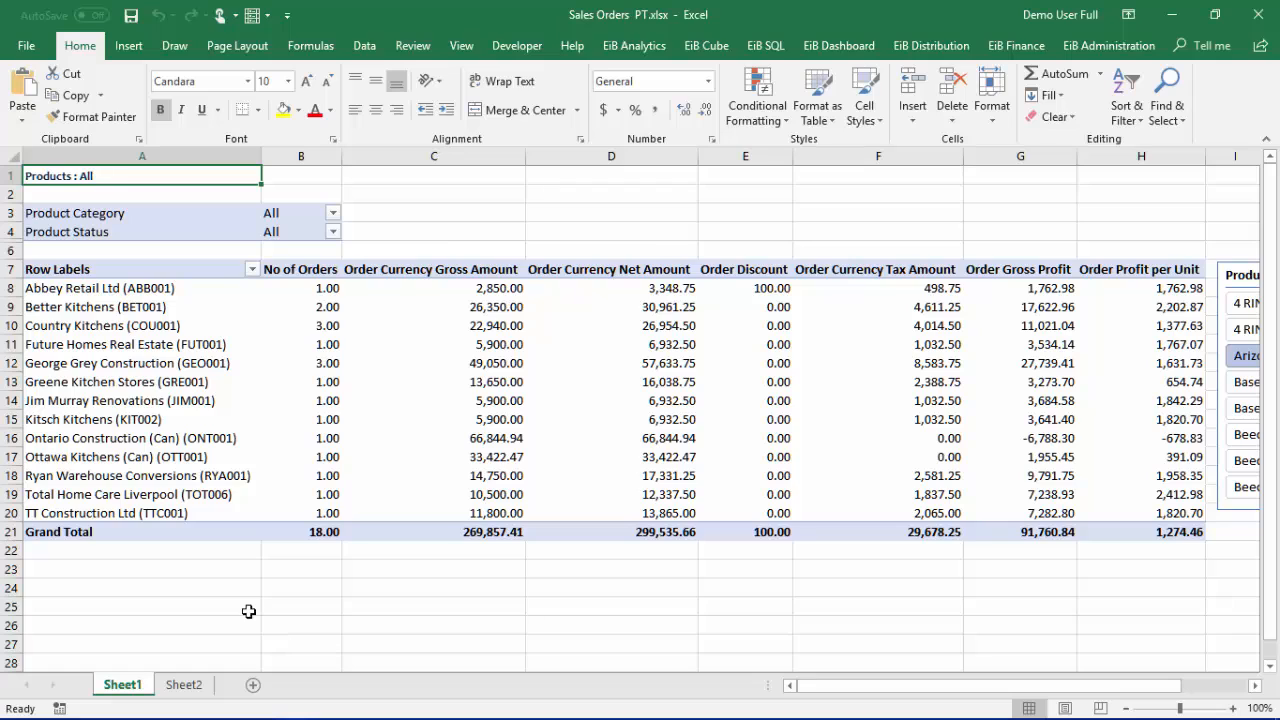
Switch to the cube report on Sheet2 and examine its Products criteria cell.
left_click(184, 685)
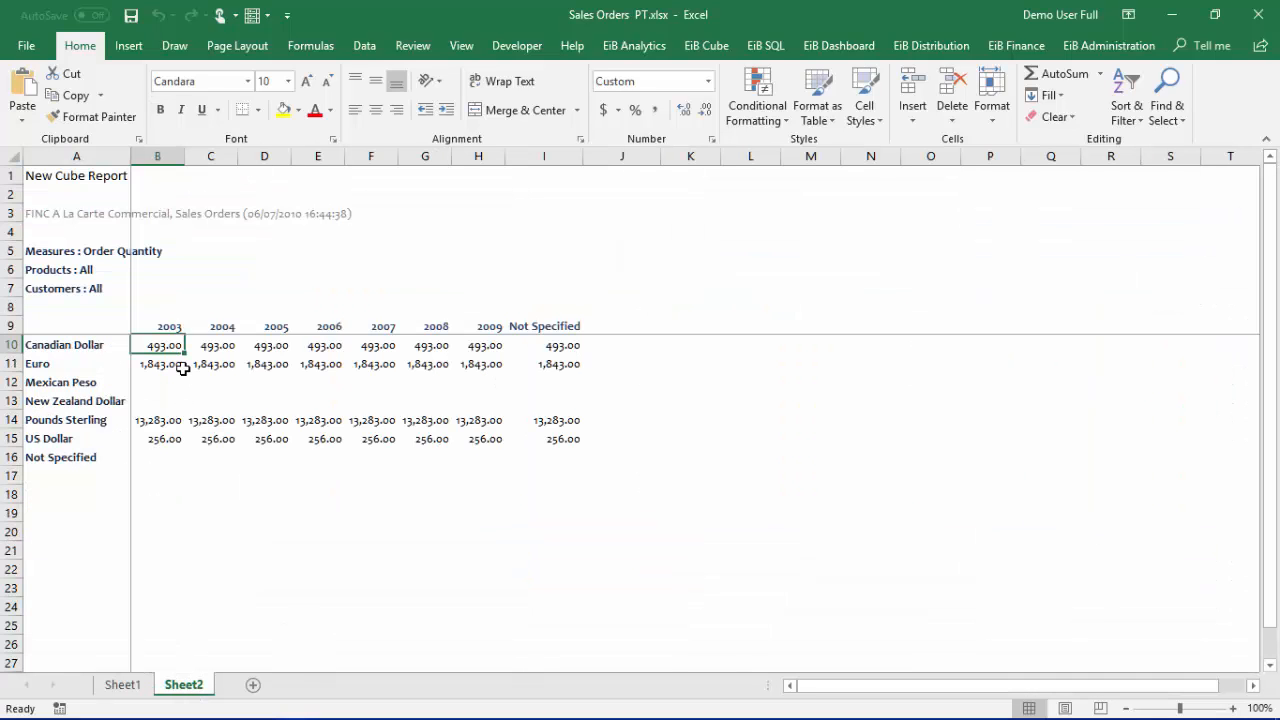
left_click(65, 267)
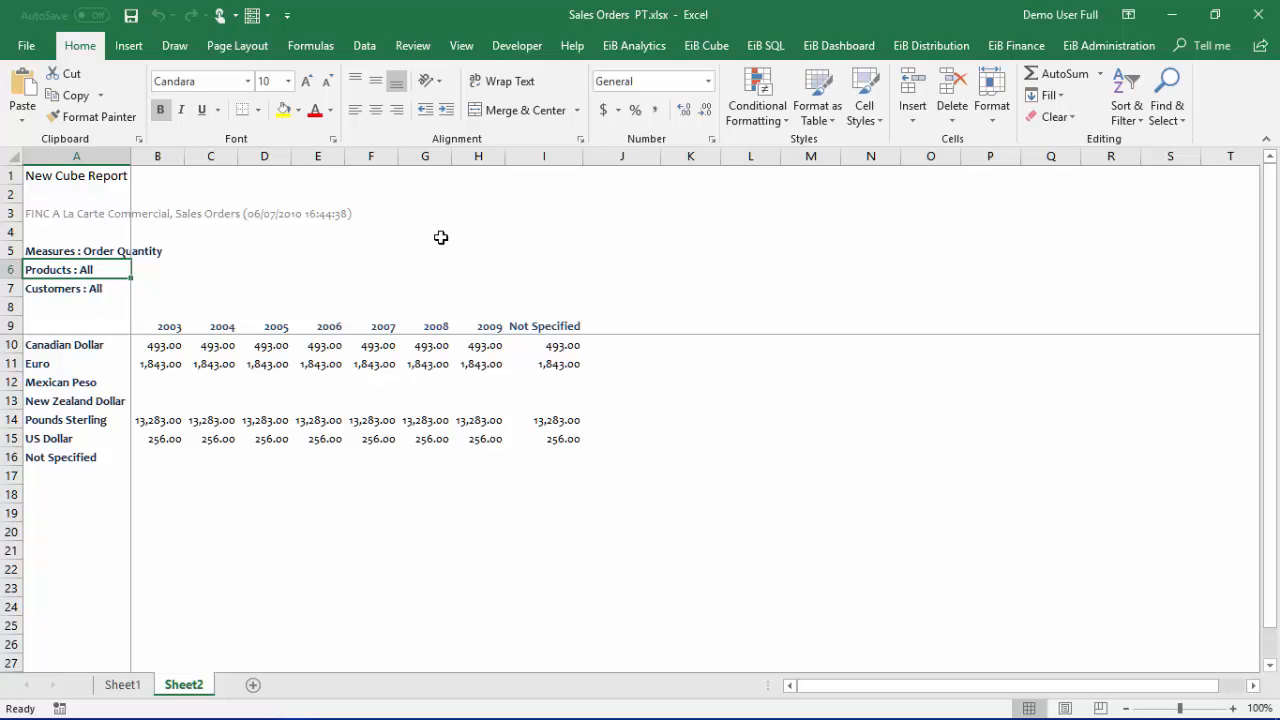
left_click(744, 182)
Review which PivotTables are slice-linked to the cube report's Products criteria, and close the PivotTable linking dialog.
left_click(48, 268)
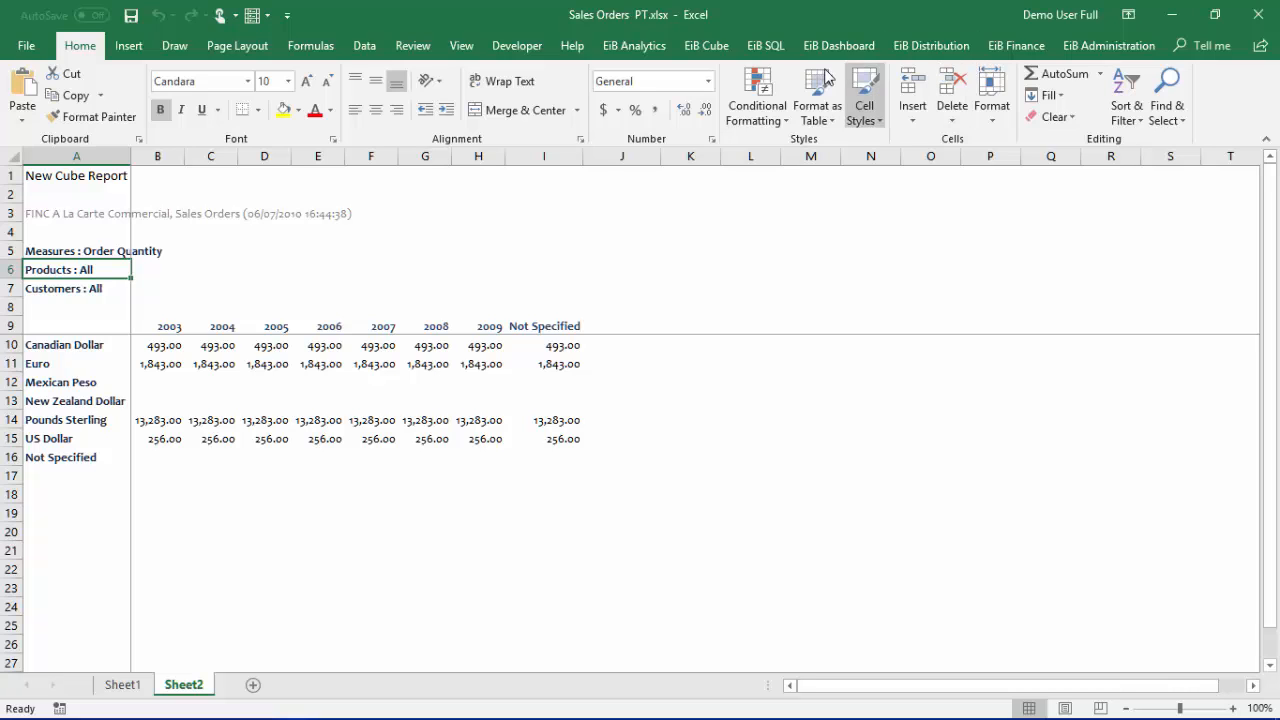
left_click(699, 50)
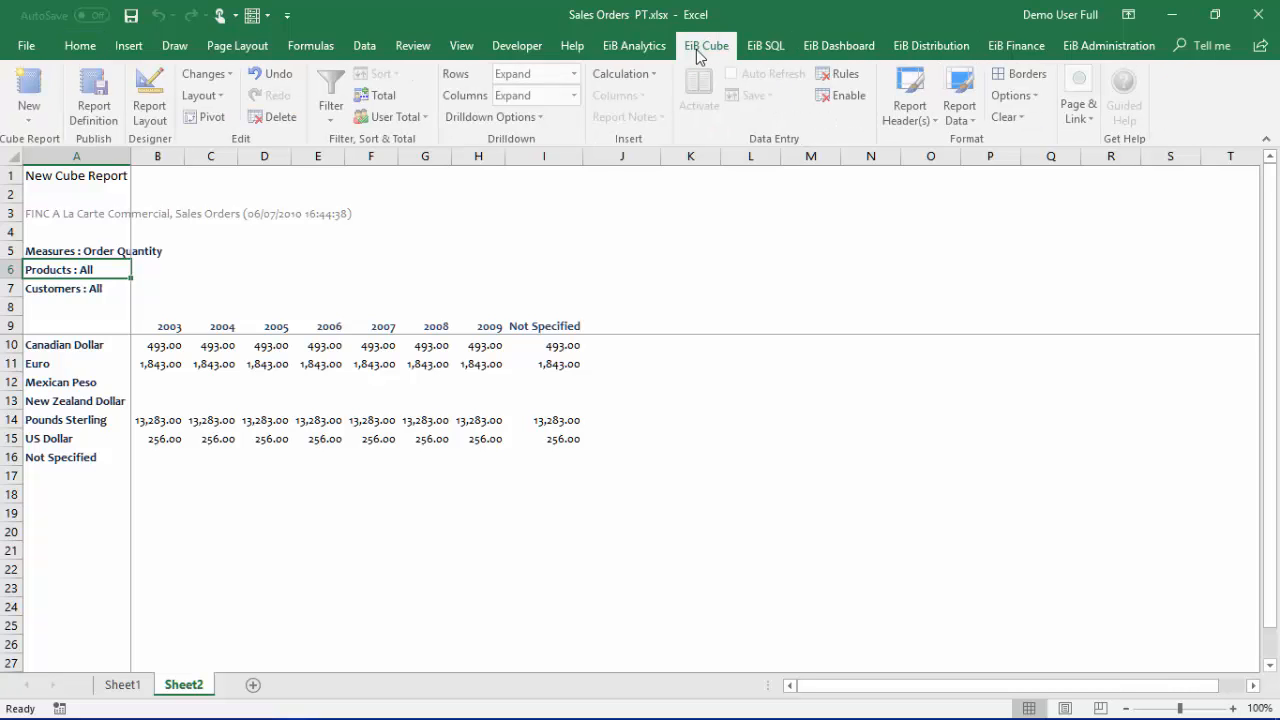
left_click(1089, 119)
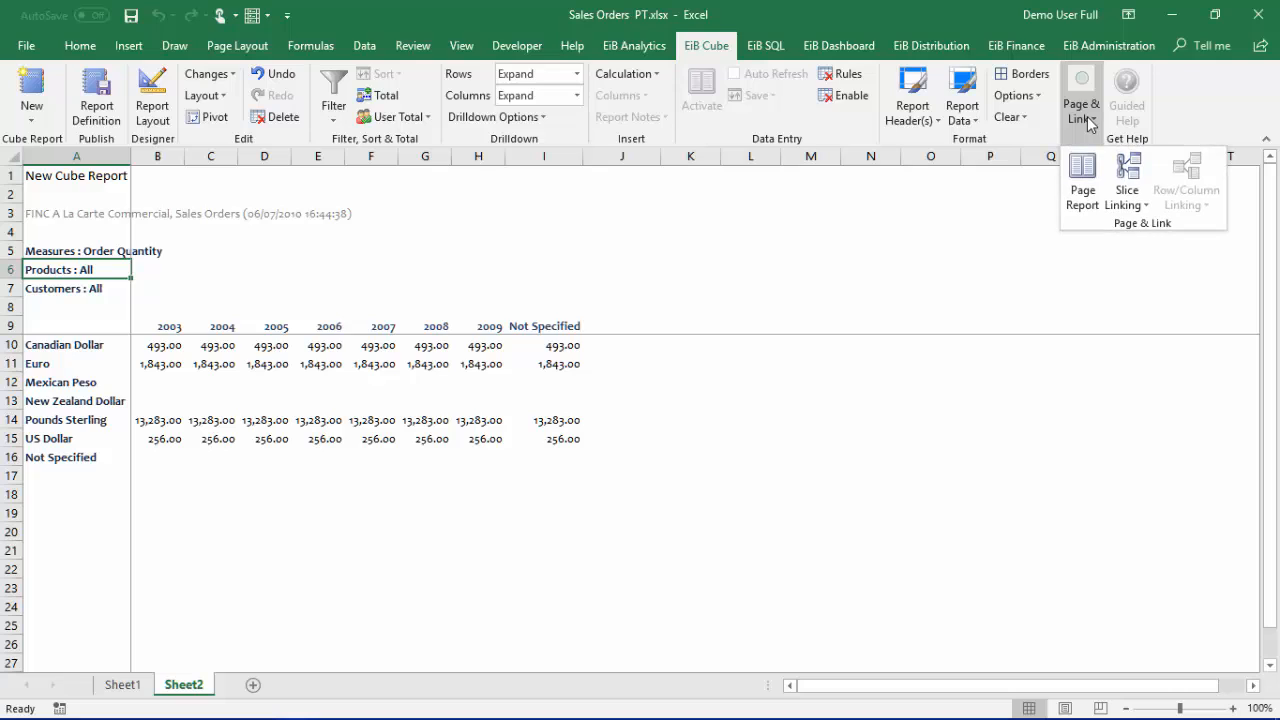
left_click(1137, 206)
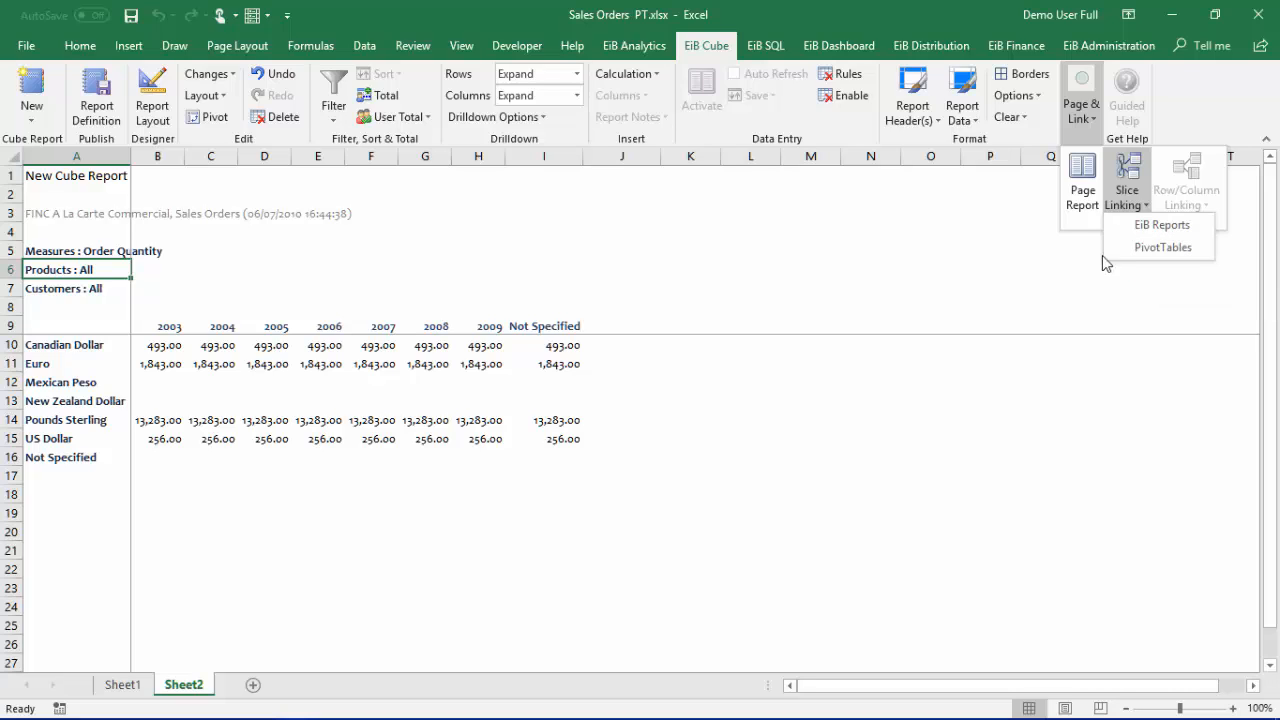
left_click(1160, 247)
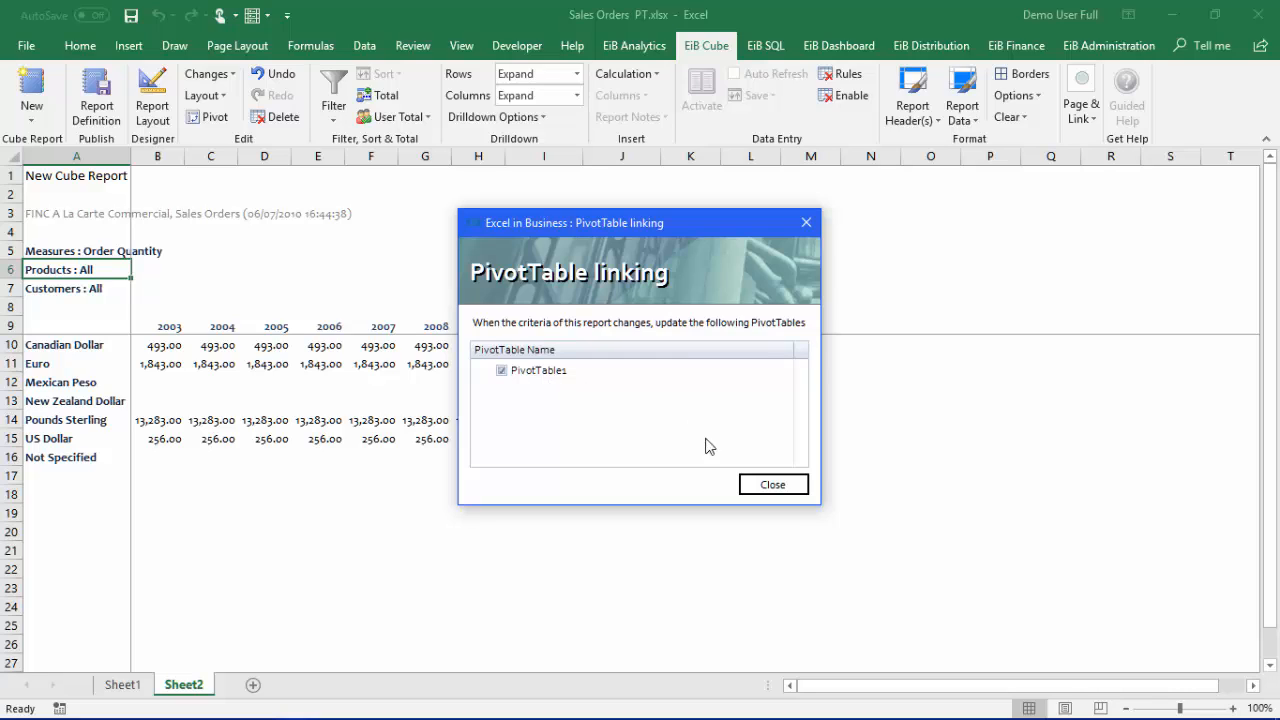
left_click(765, 487)
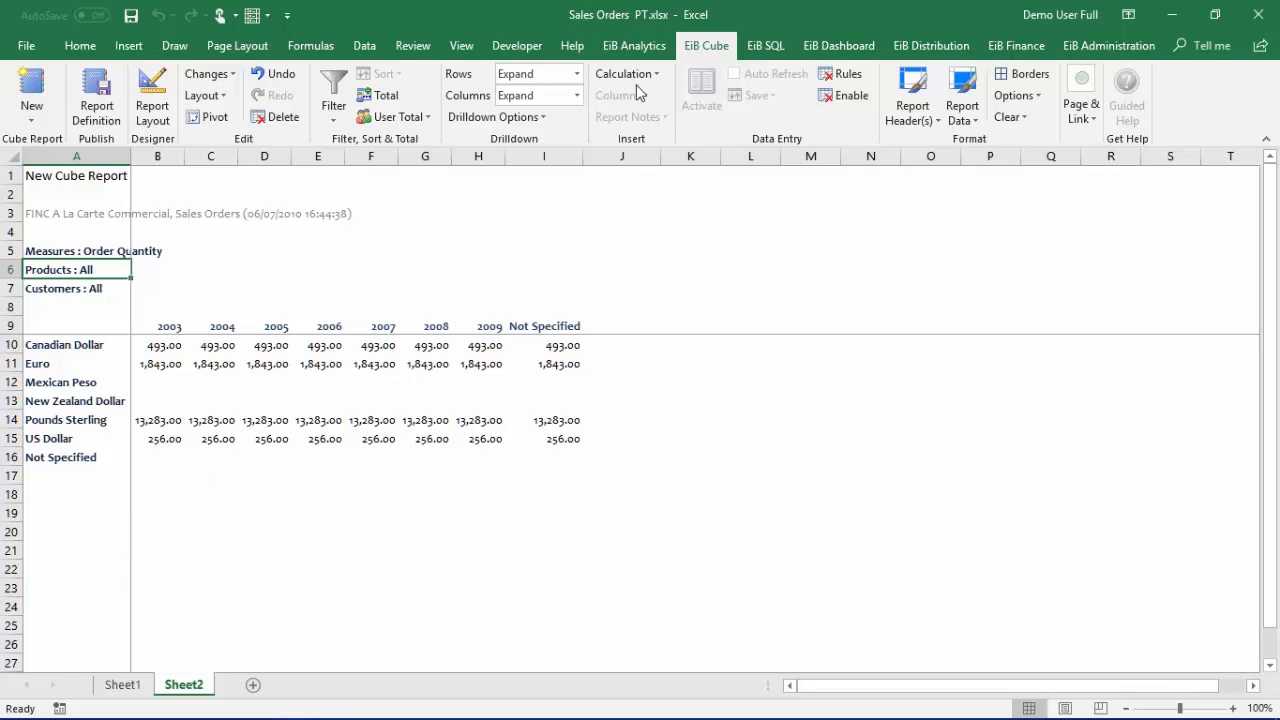
Save the workbook to the gallery's NewStuff folder as version 3 of Sales Orders PT.xlsx, described as "created from v2 but made changes to xyz".
left_click(641, 52)
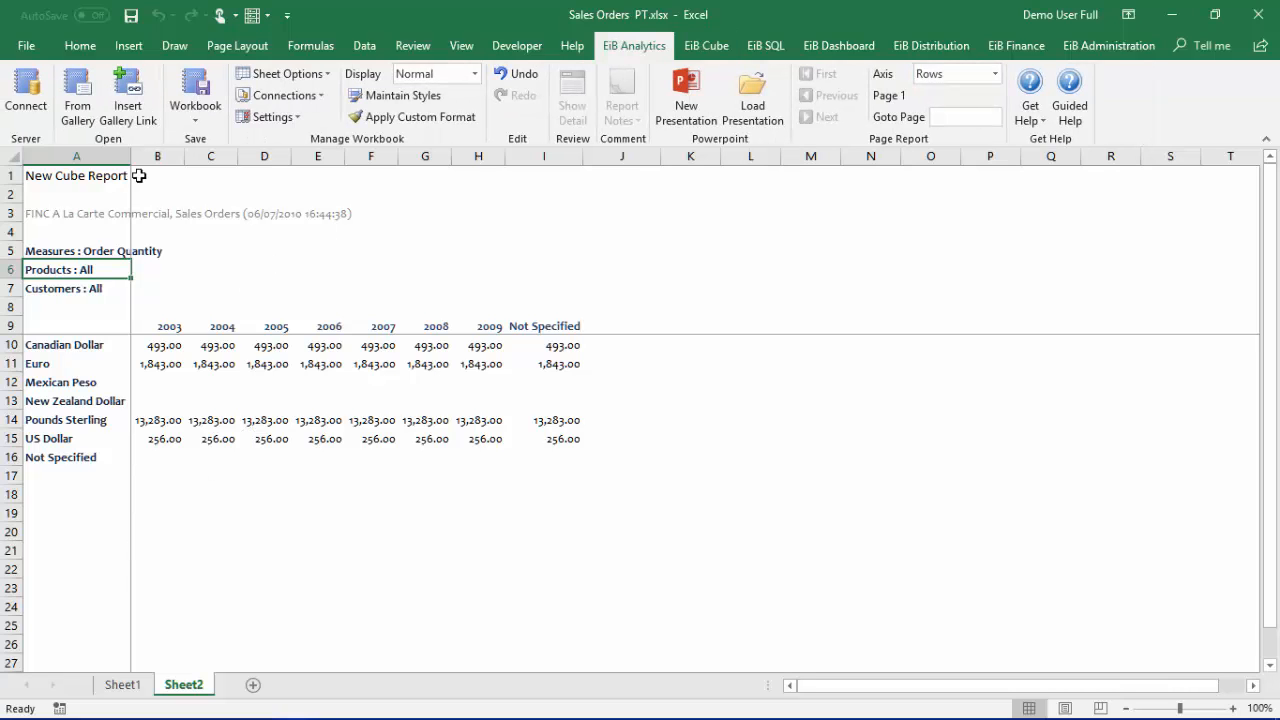
left_click(196, 124)
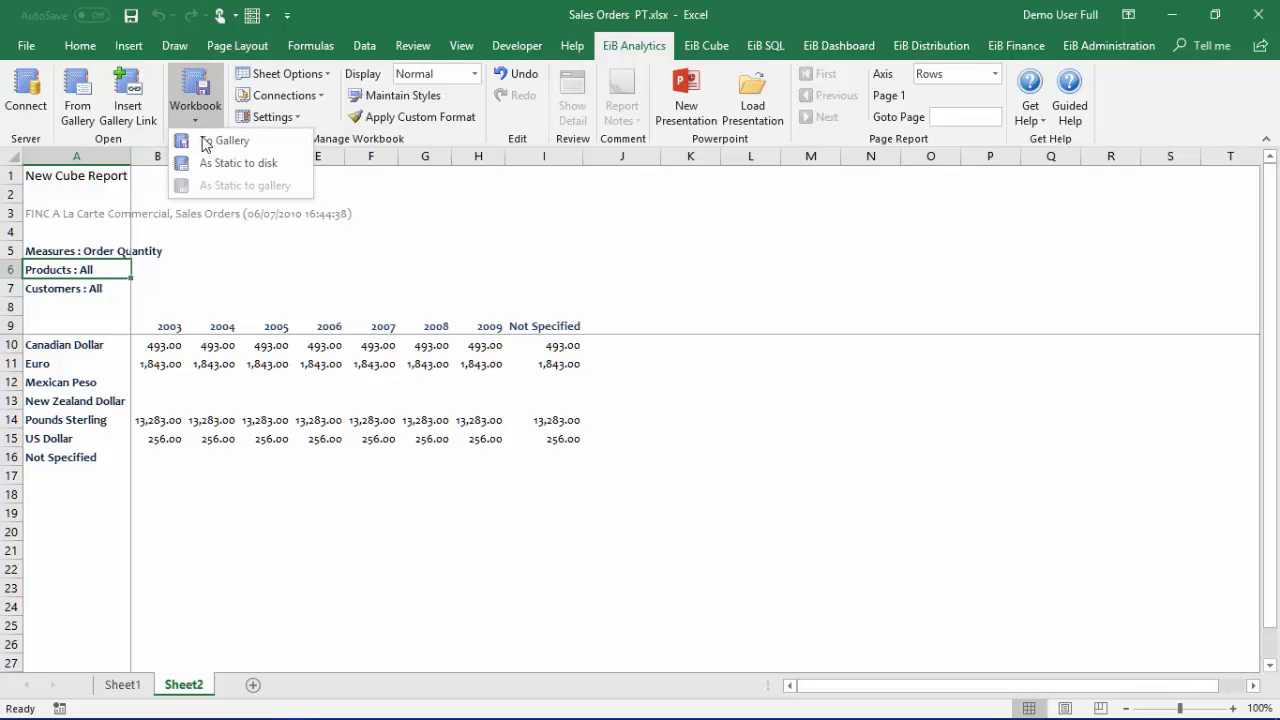
left_click(222, 142)
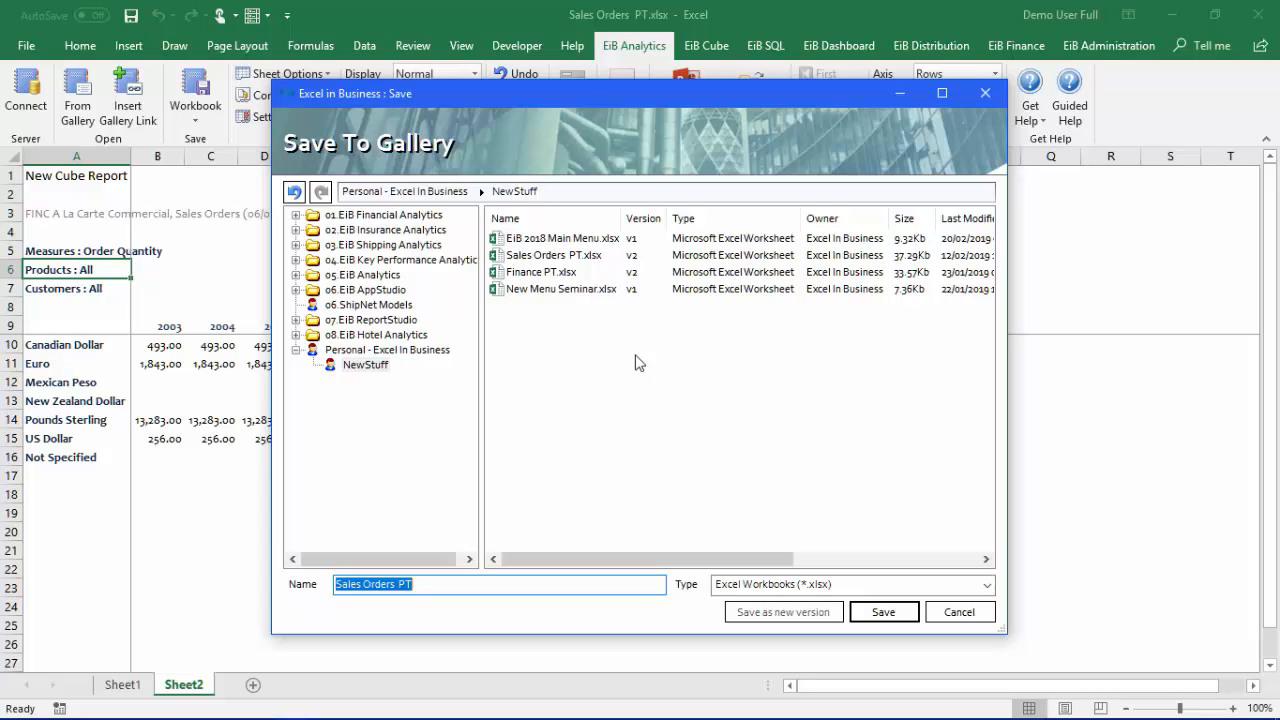
left_click(551, 263)
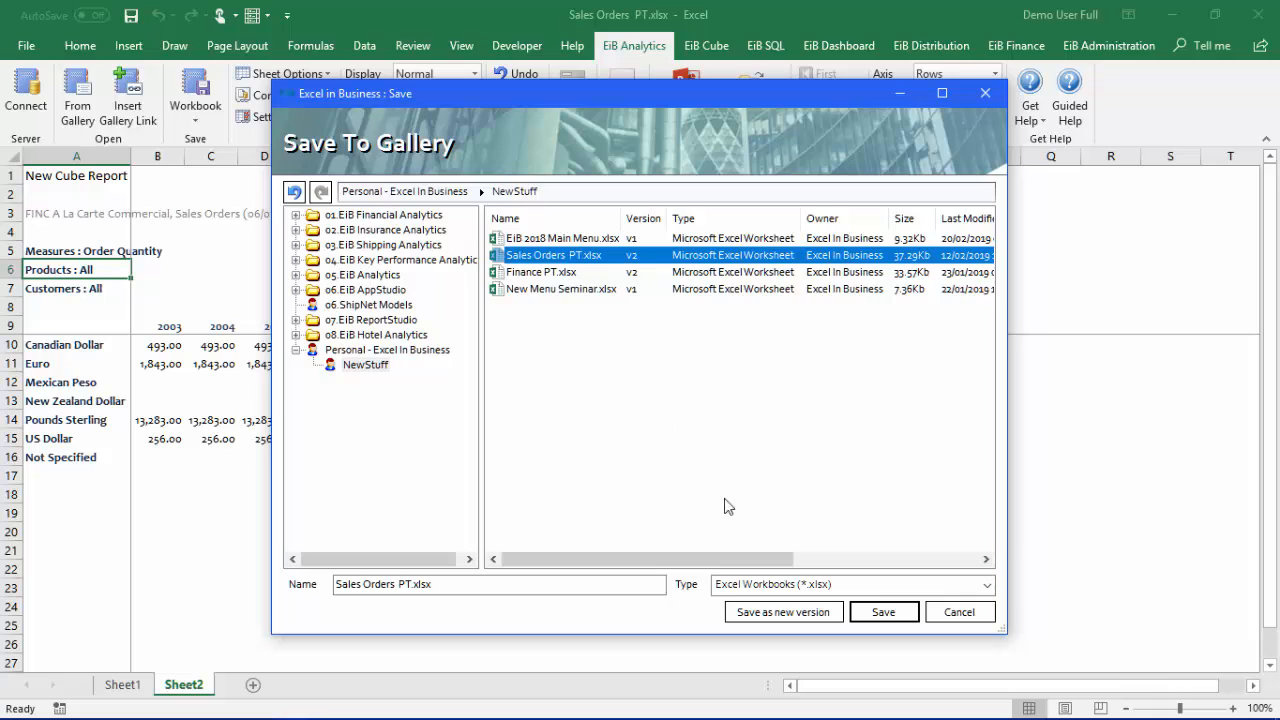
left_click(798, 614)
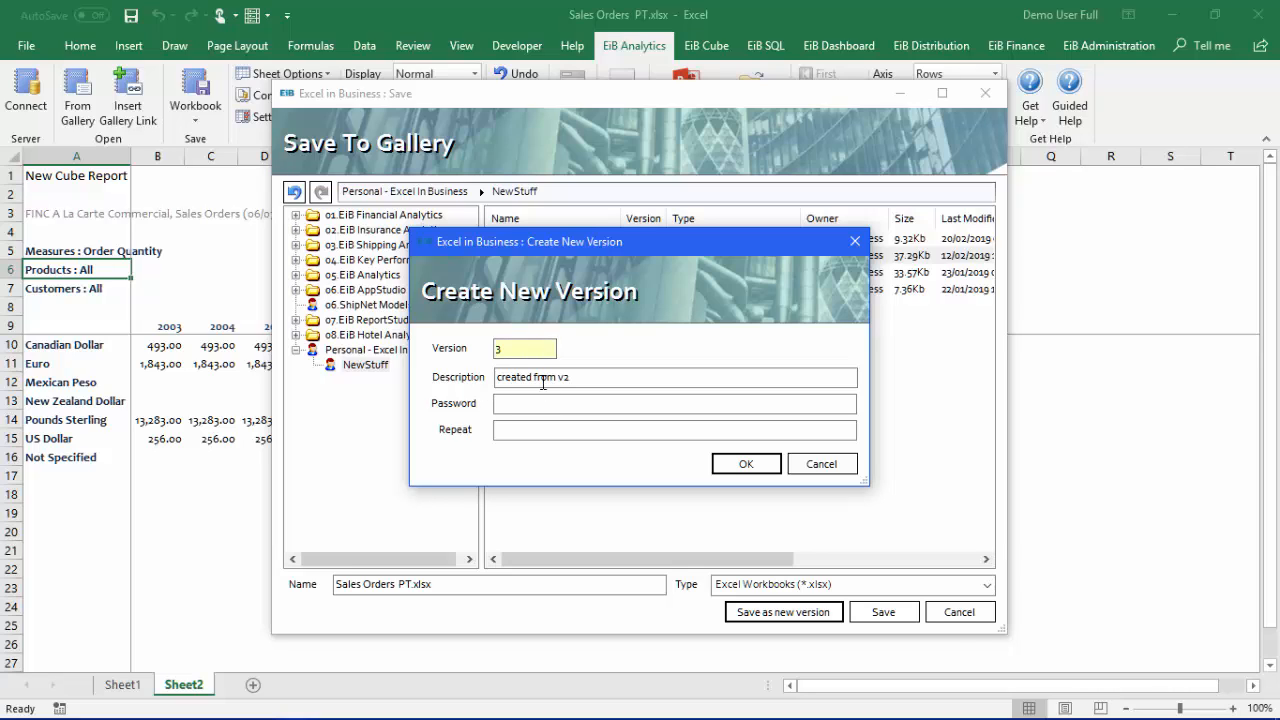
left_click(577, 386)
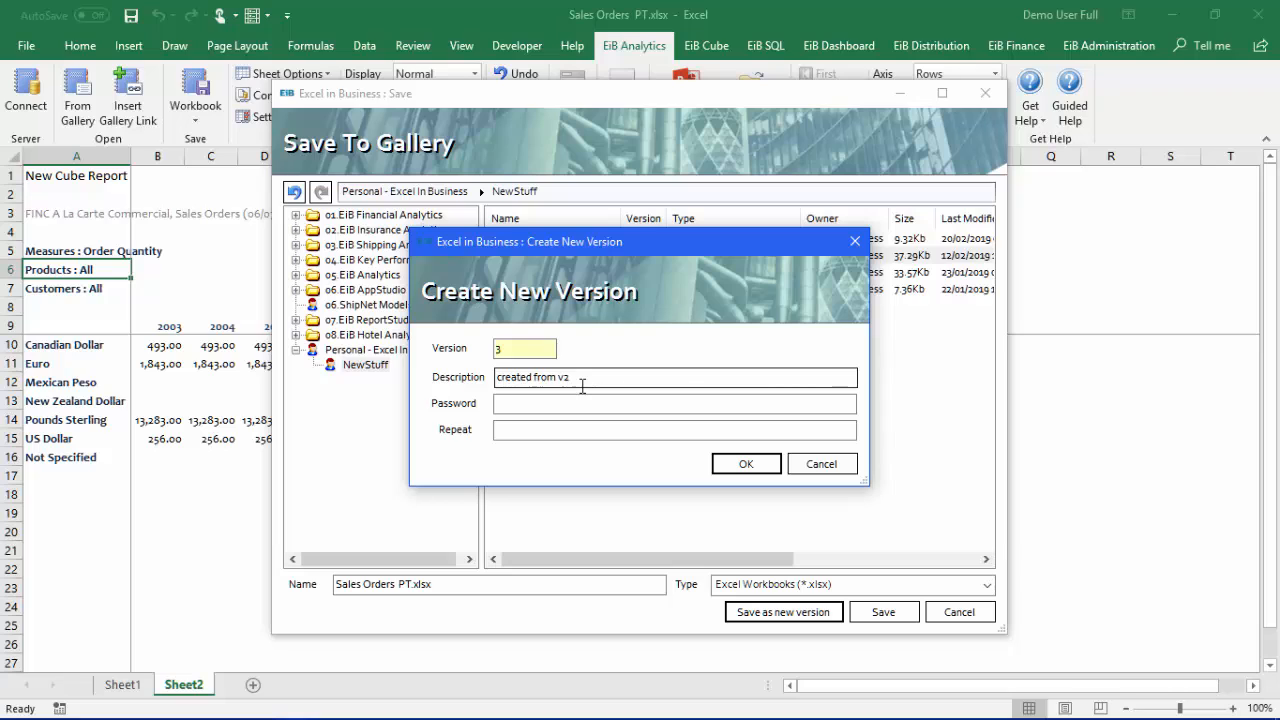
left_click(613, 384)
type("but ")
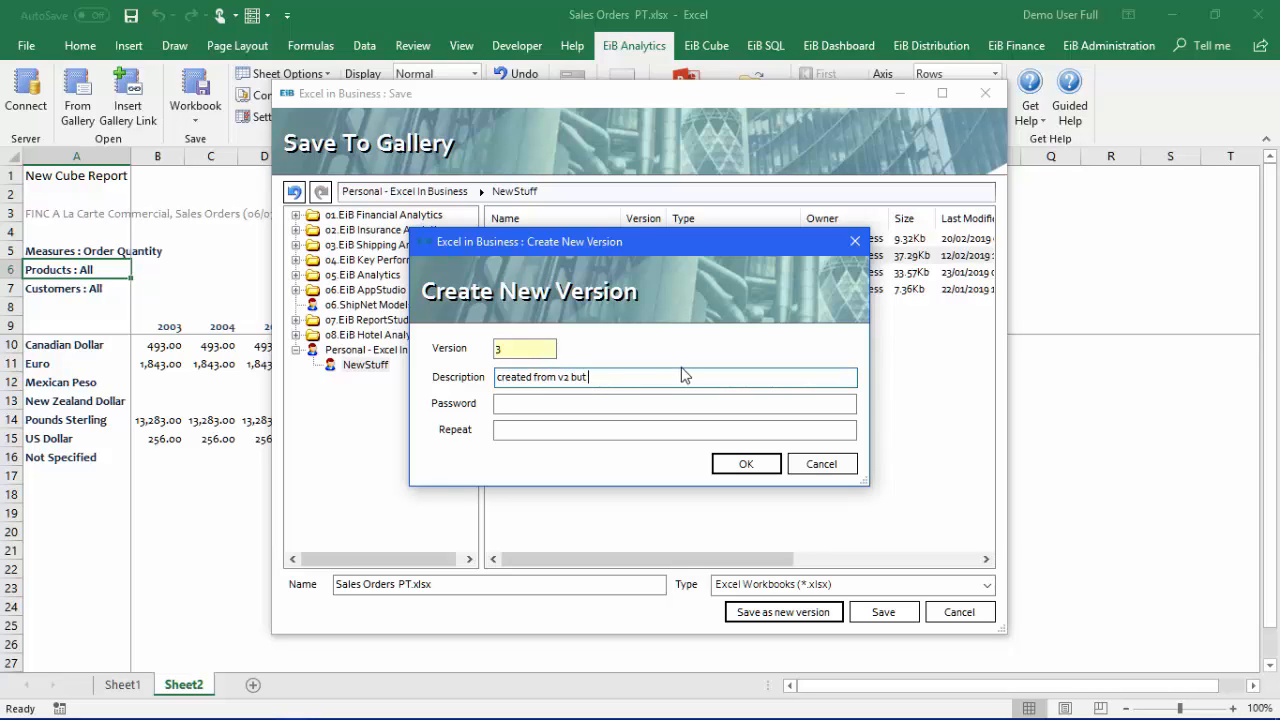
type("made changes to xyz")
key("Return")
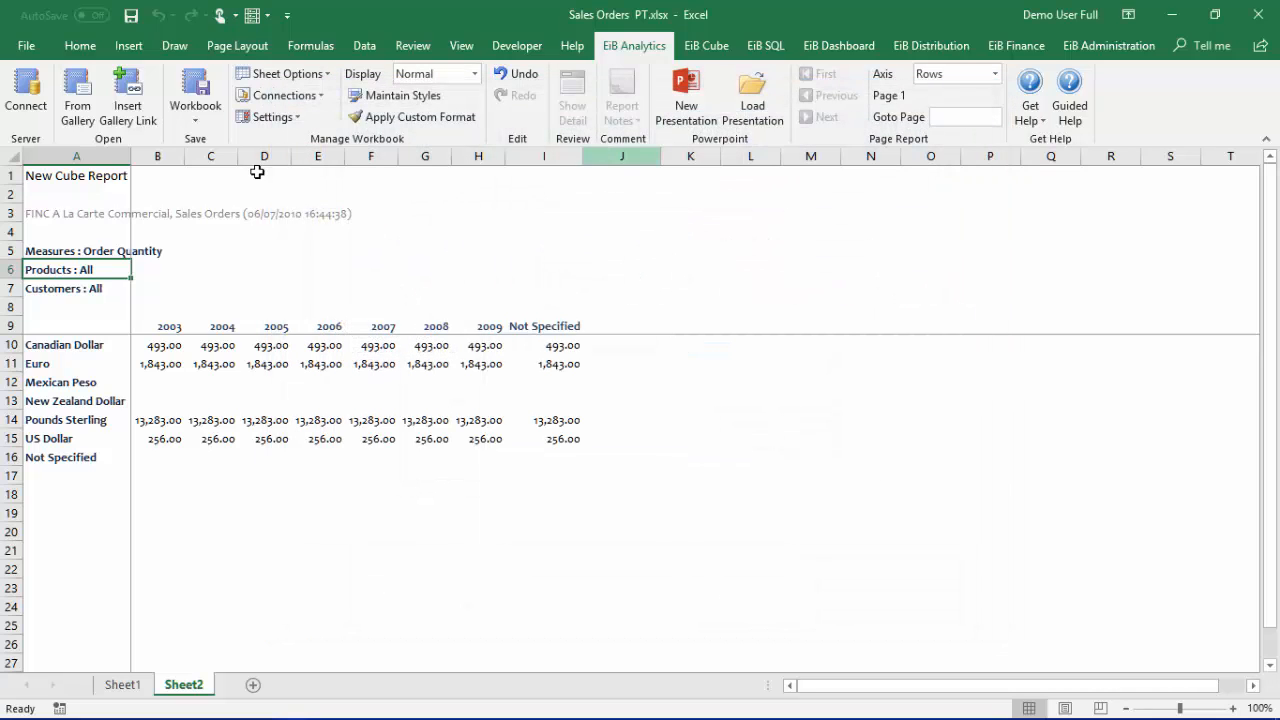
Close the Sales Orders PT workbook and select Sales Orders PT.xlsx in a maximized Open From Gallery window.
left_click(28, 54)
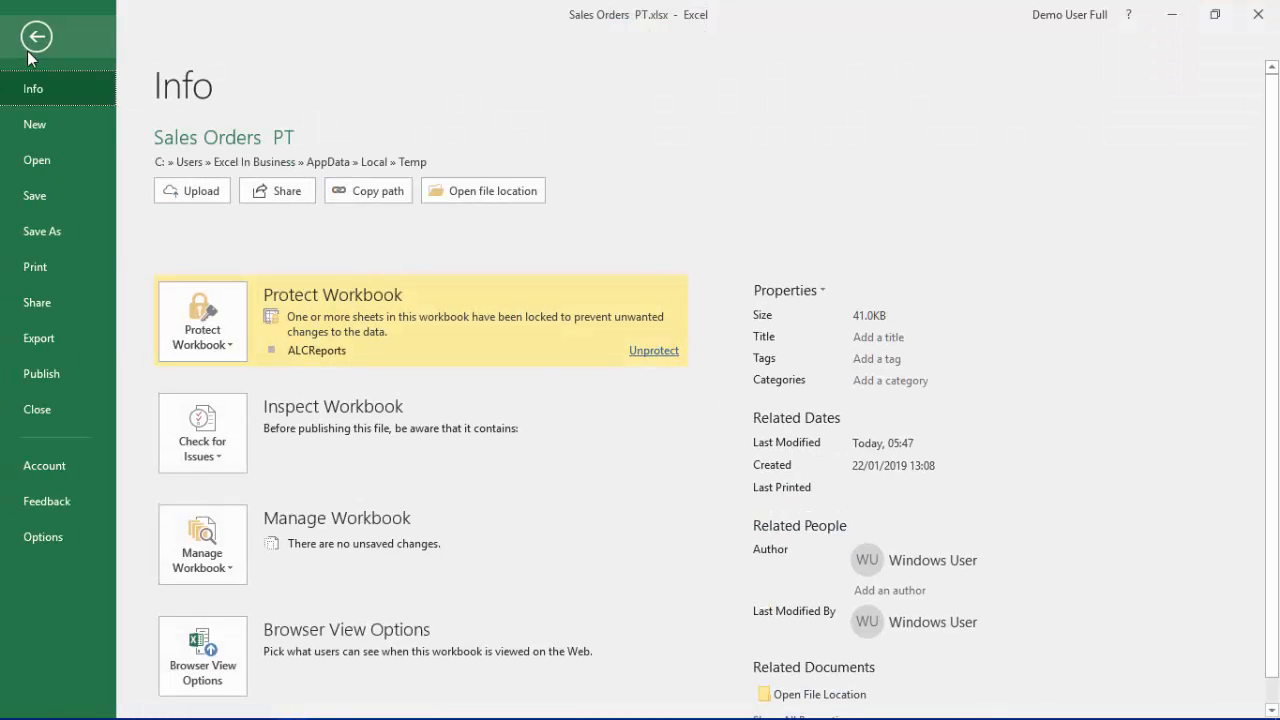
left_click(48, 410)
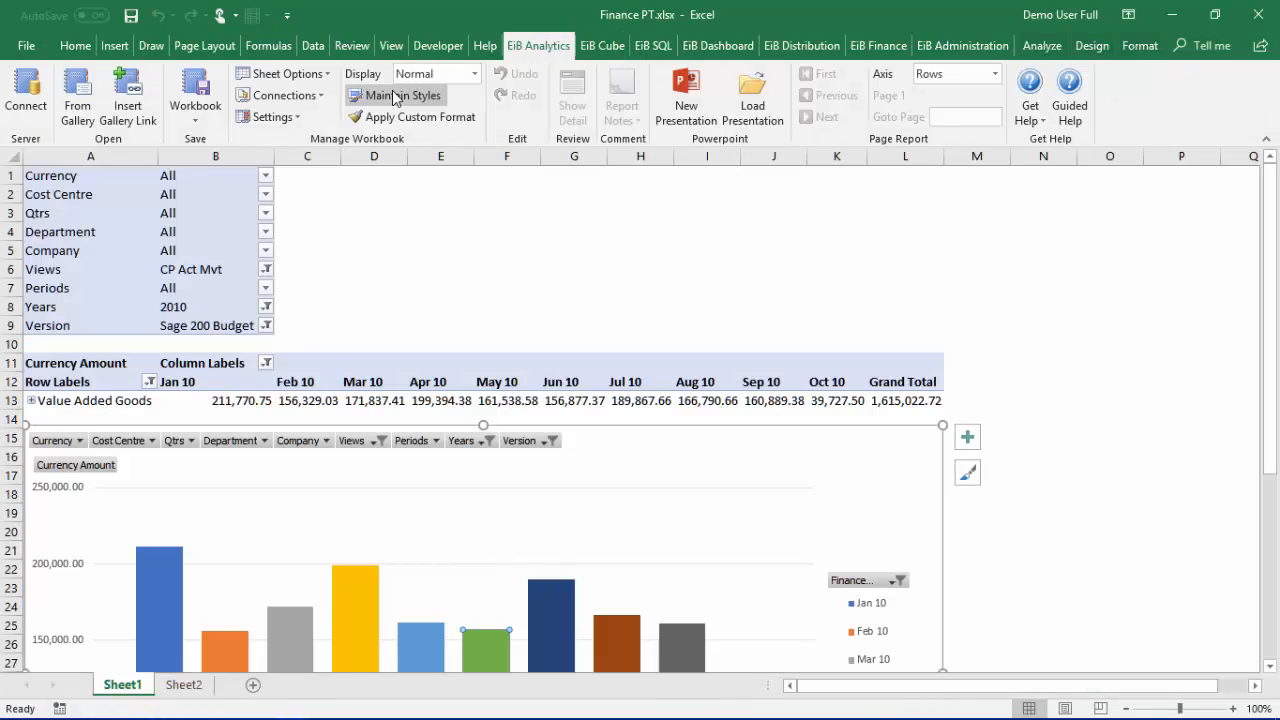
left_click(78, 106)
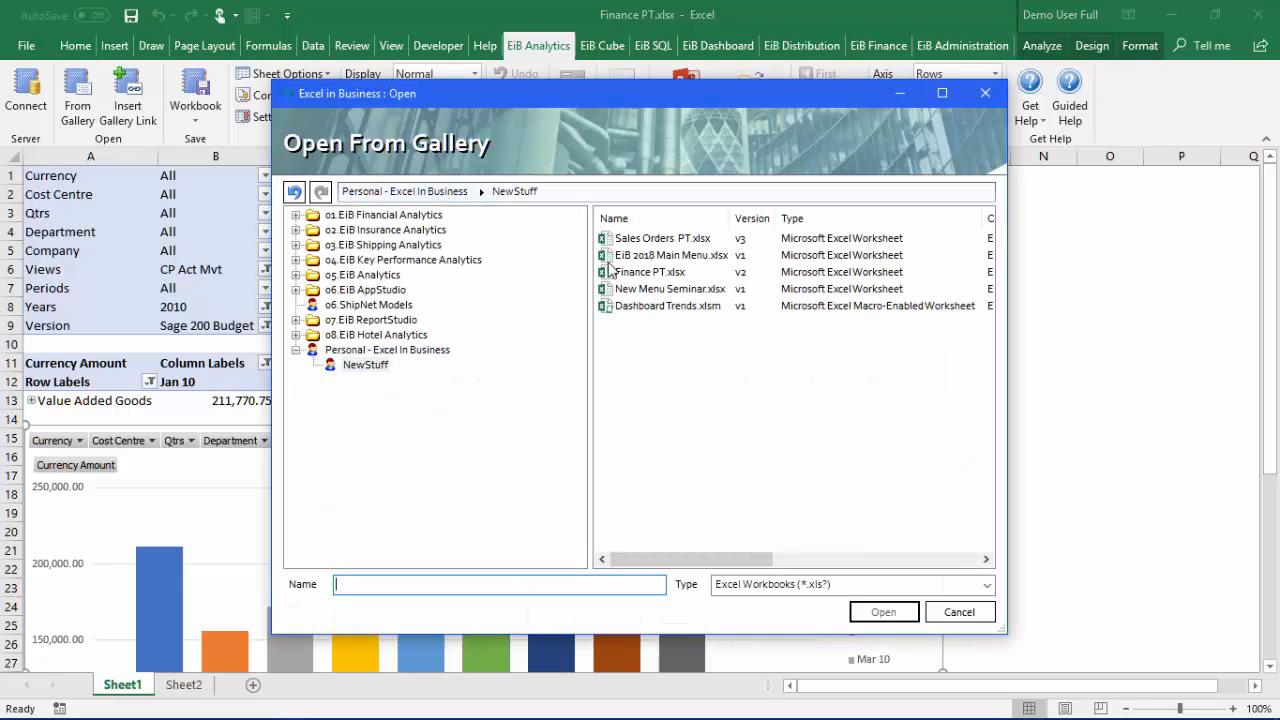
left_click(655, 242)
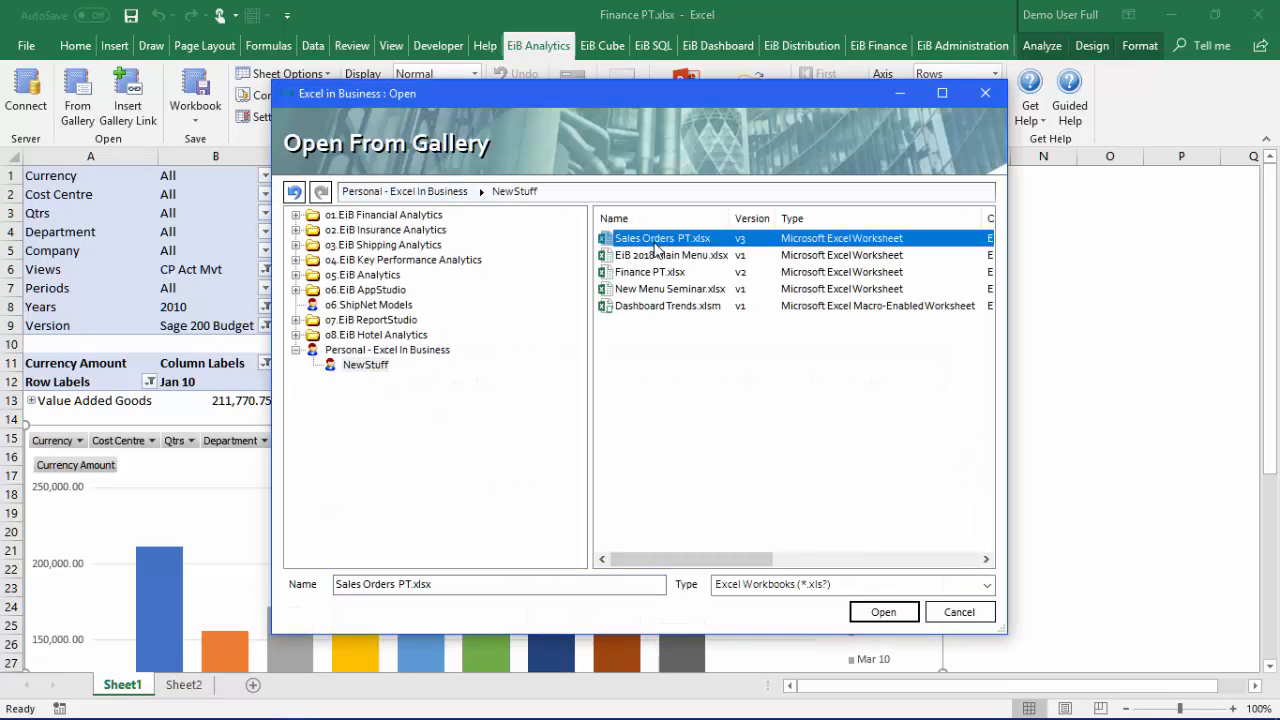
left_click(884, 612)
left_click(943, 94)
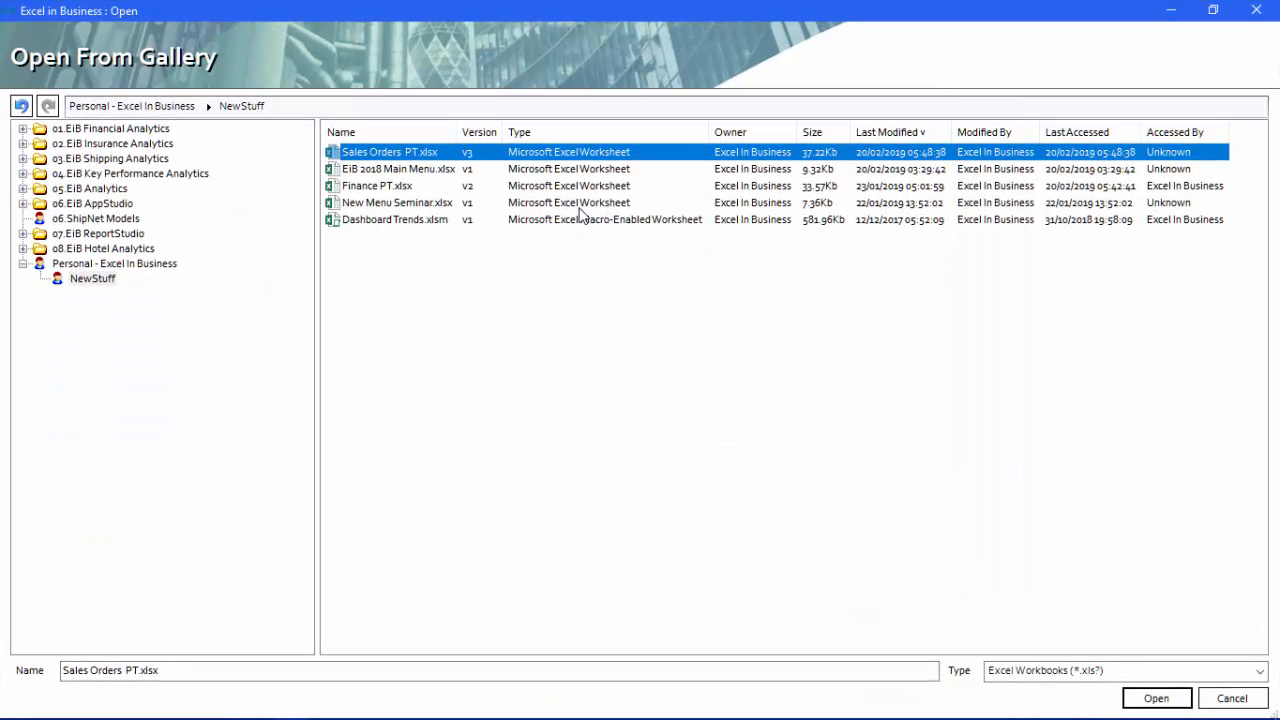
Try to launch version 2 of Sales Orders PT.xlsx from the gallery, and dismiss the message.
right_click(425, 160)
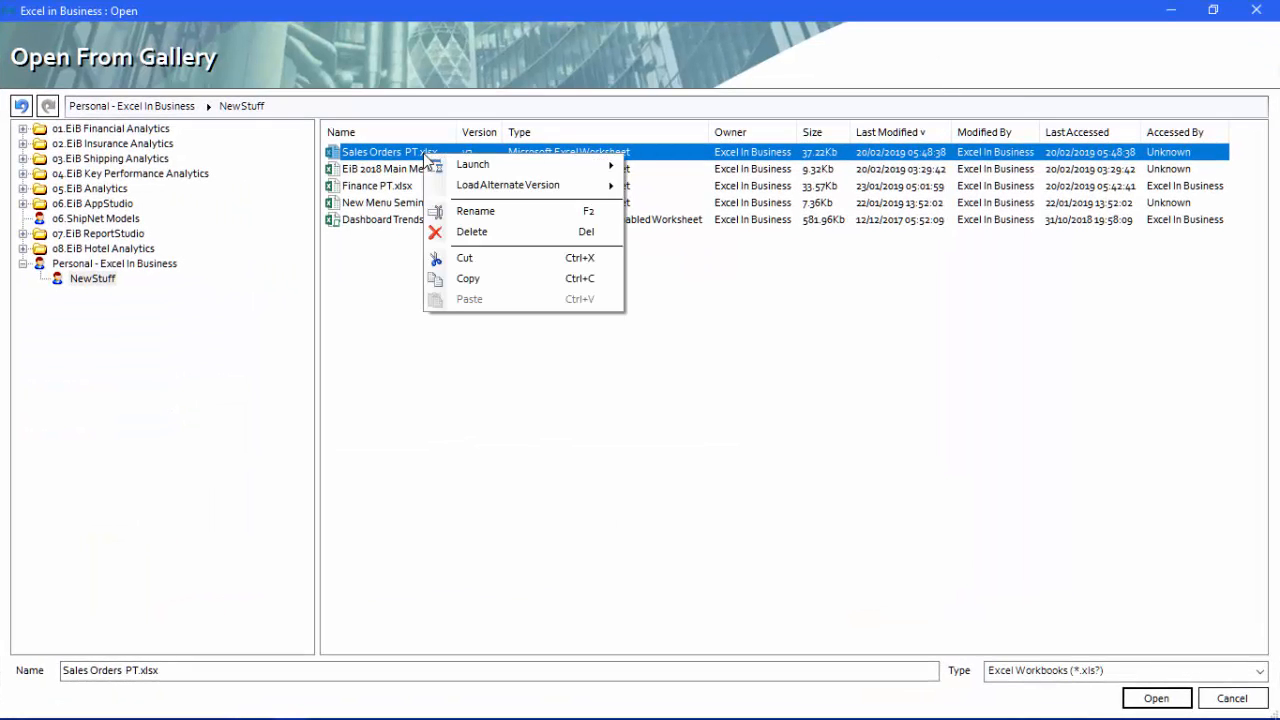
mouse_move(485, 170)
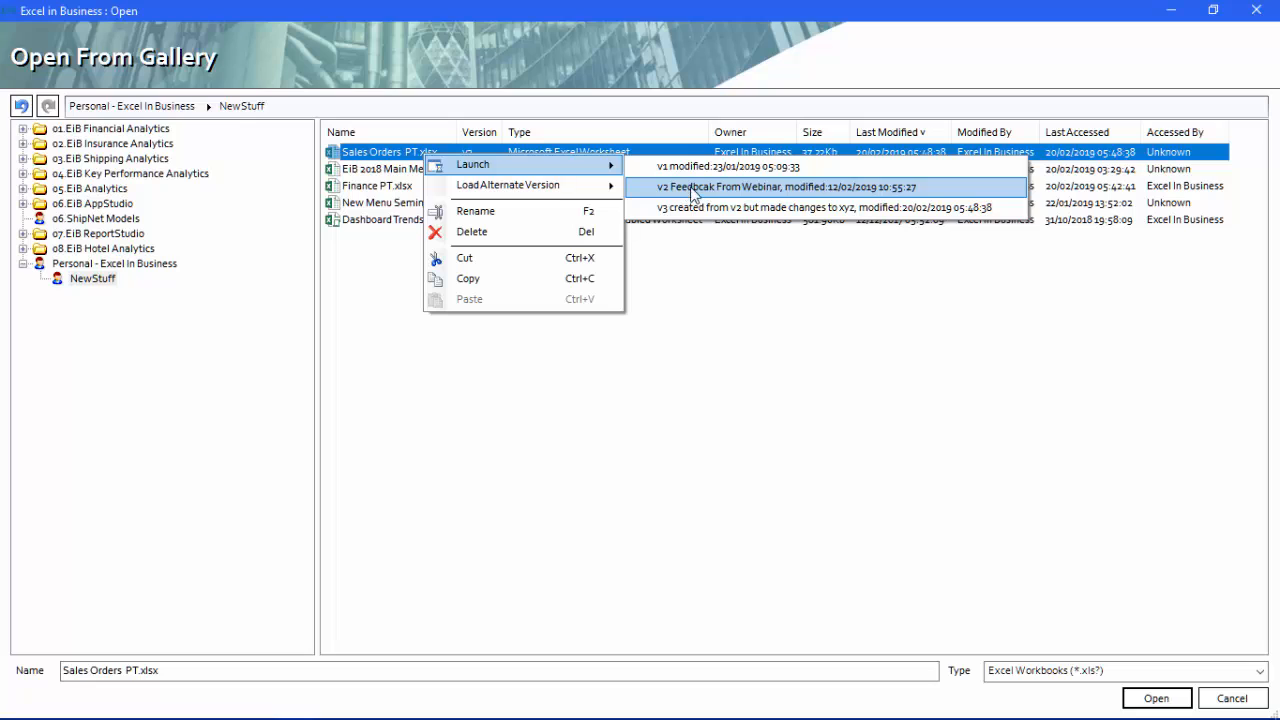
left_click(717, 193)
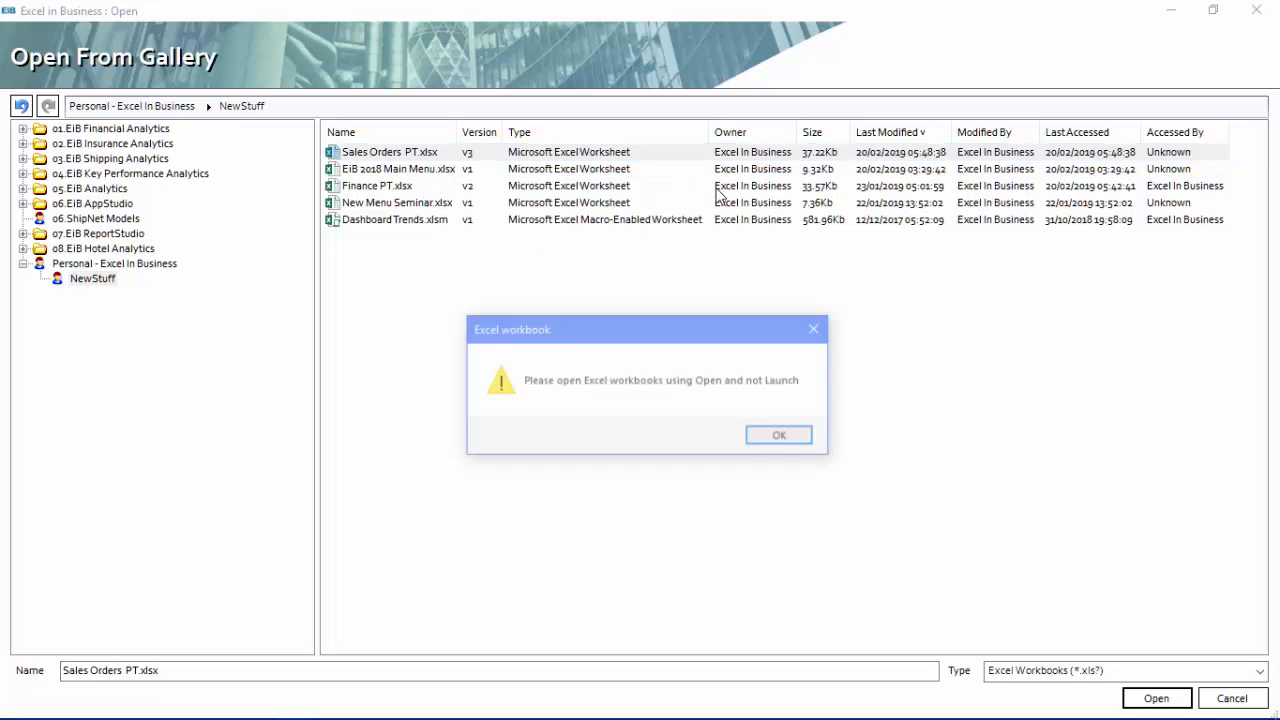
left_click(778, 438)
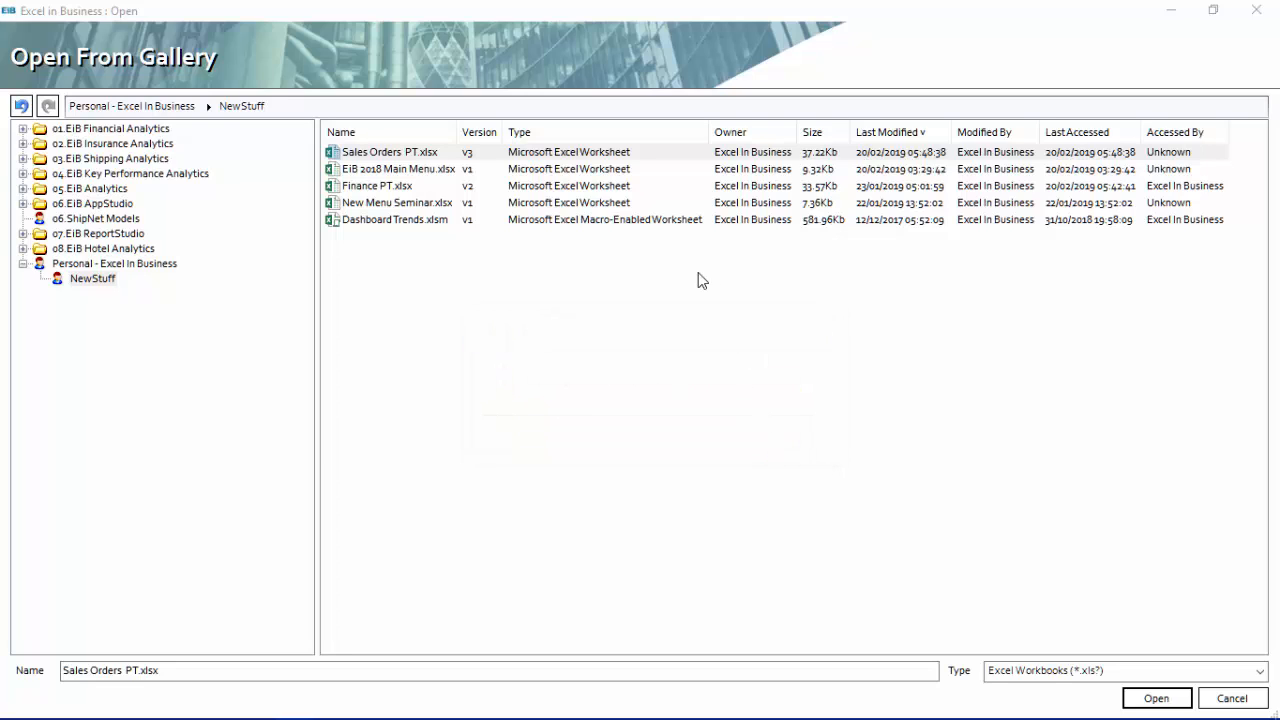
Load version 2 of Sales Orders PT.xlsx from the gallery as an alternate version.
right_click(429, 159)
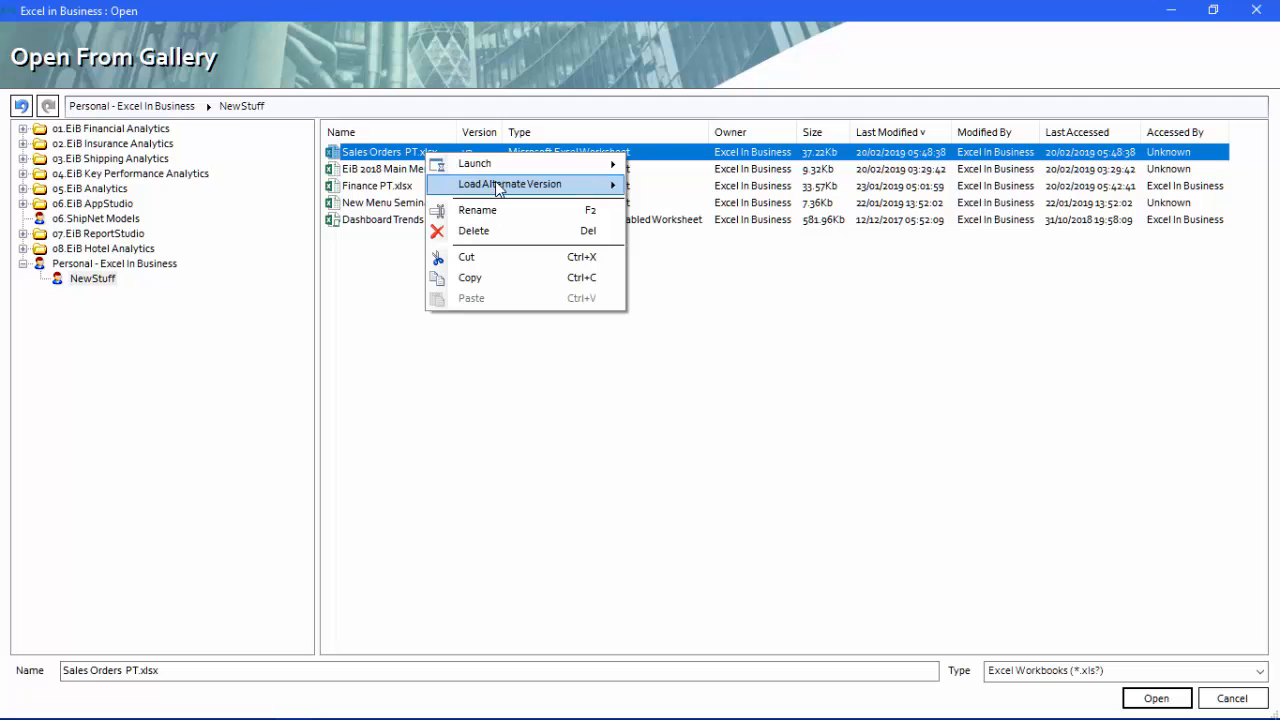
left_click(668, 207)
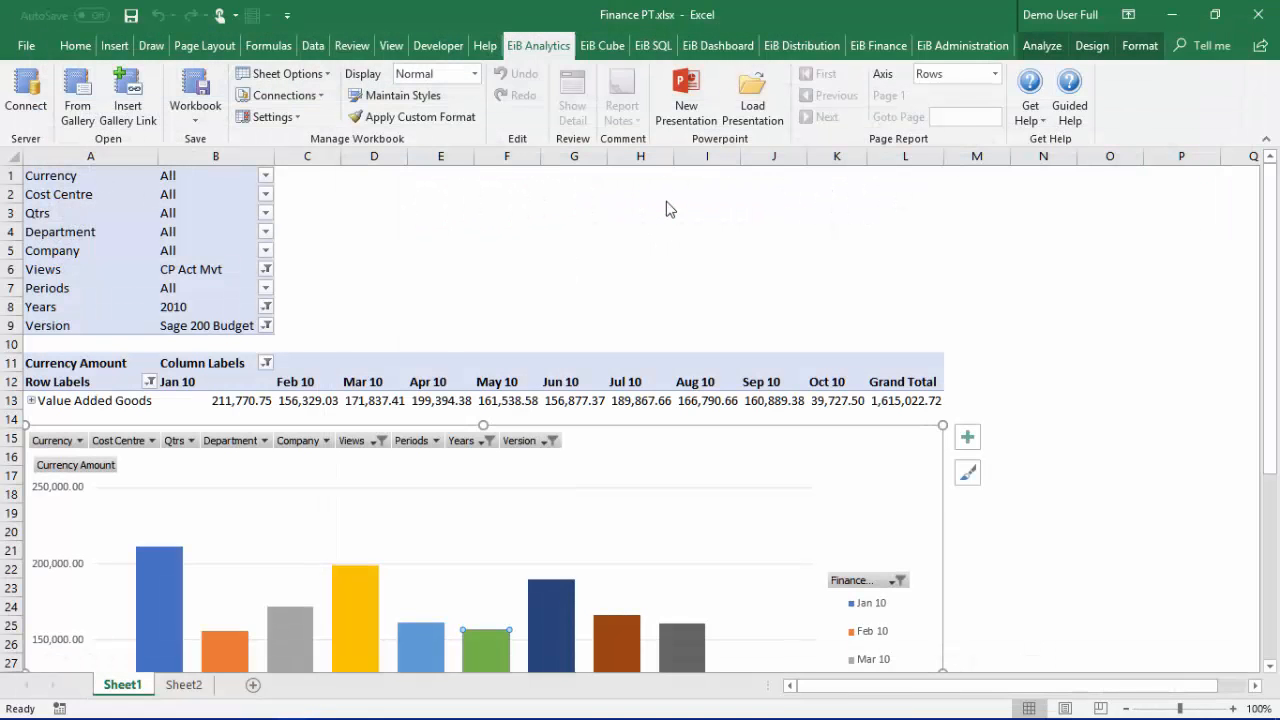